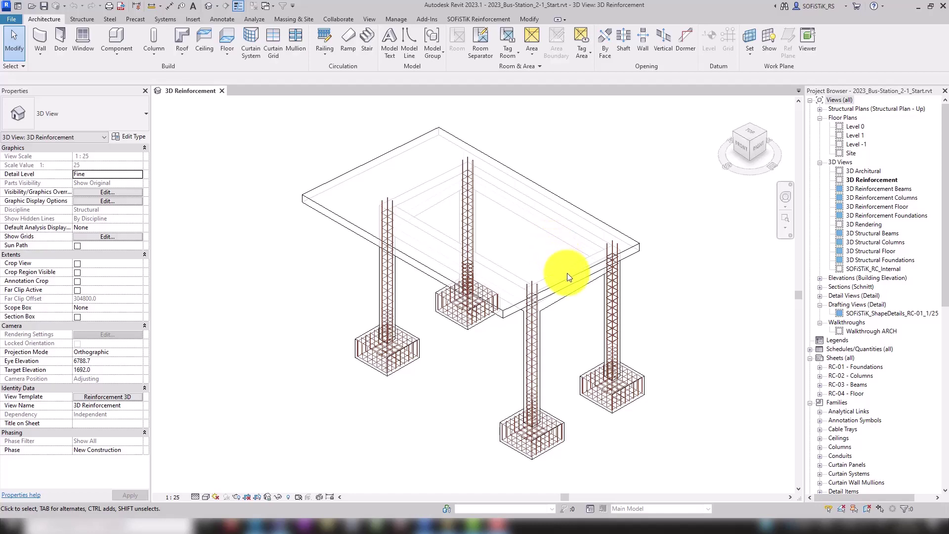
Open sheet RC-03 - Beams and activate its Section Beams Side viewport.
double_click(841, 384)
scroll(569, 304, up, 3)
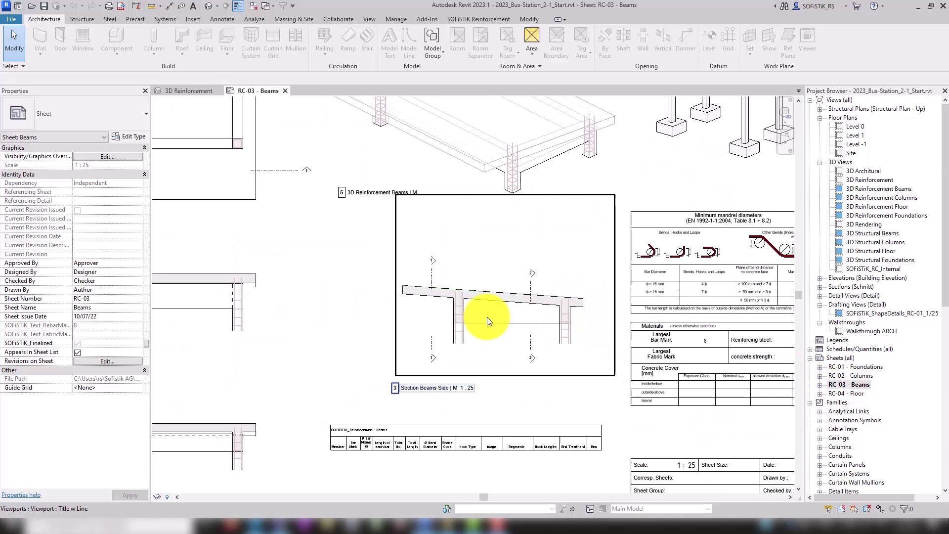
double_click(488, 317)
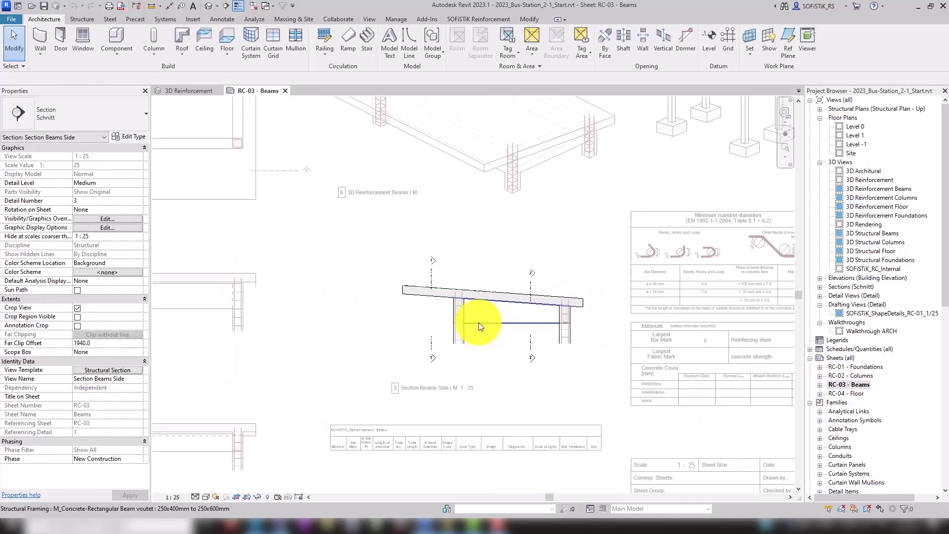
scroll(478, 322, up, 2)
Start a closed ø10 stirrup in the girder at 150 mm maximum spacing.
click(449, 311)
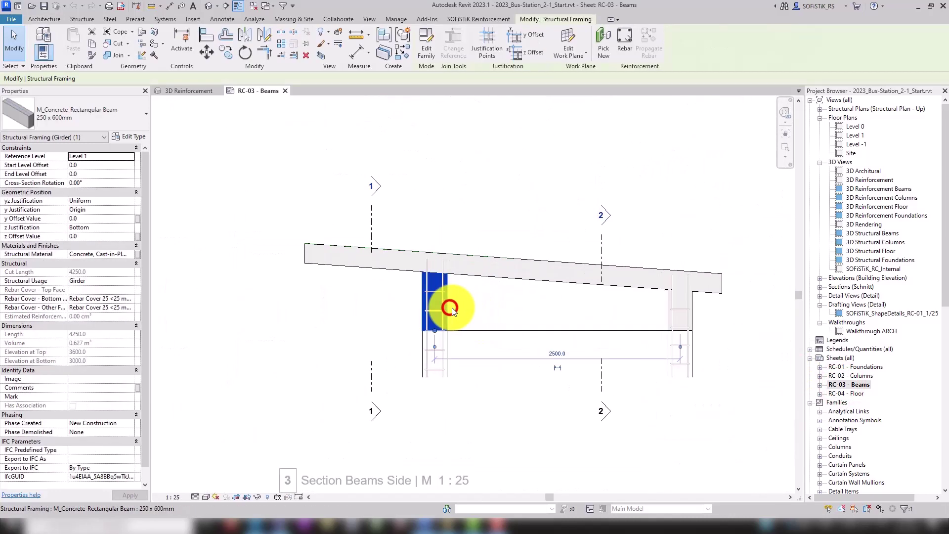
click(629, 39)
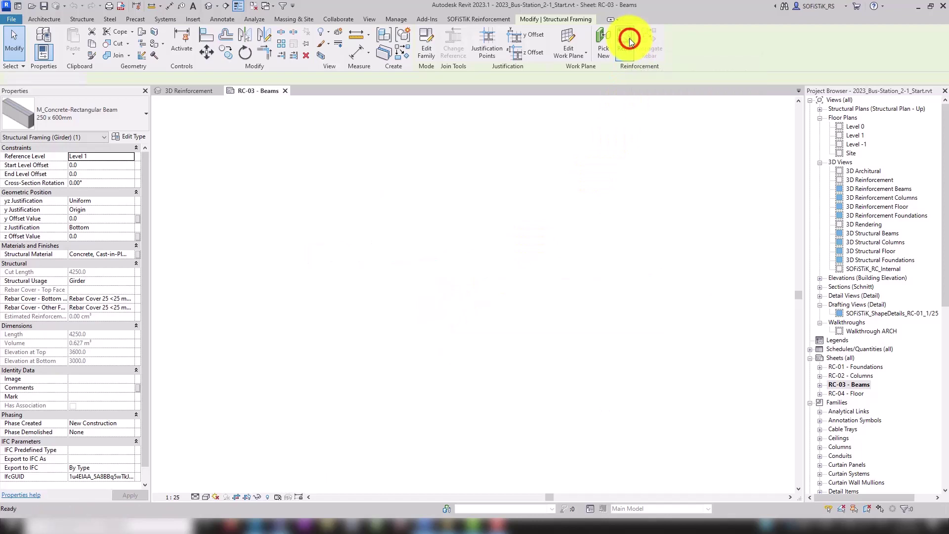
click(838, 328)
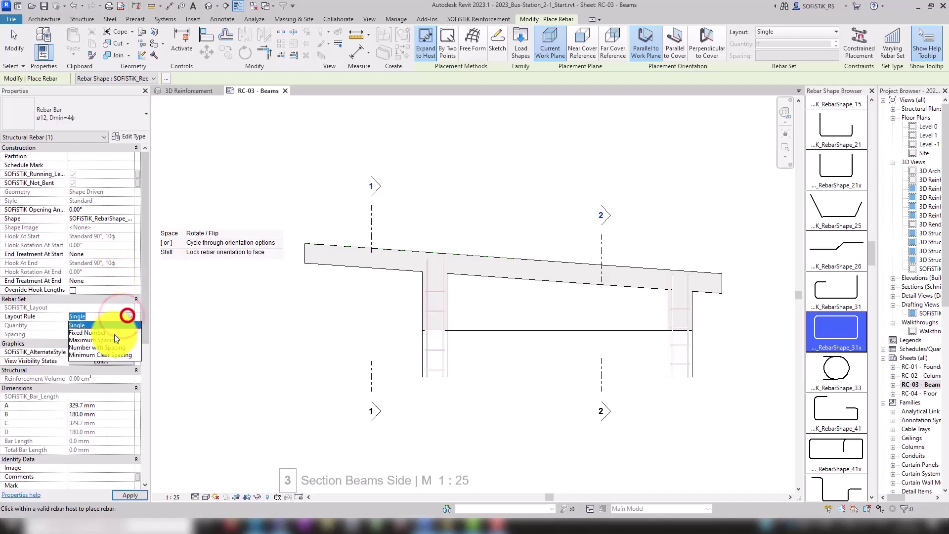
click(115, 339)
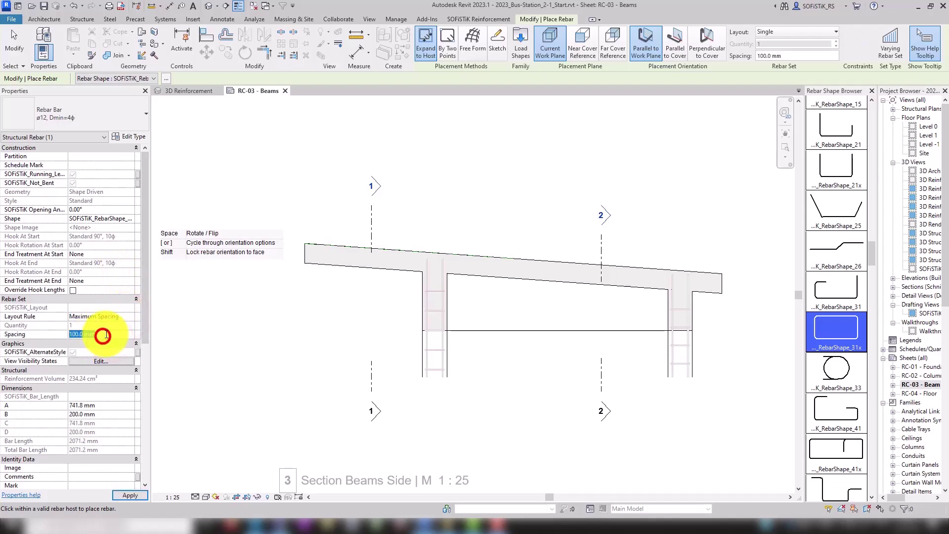
text(0)
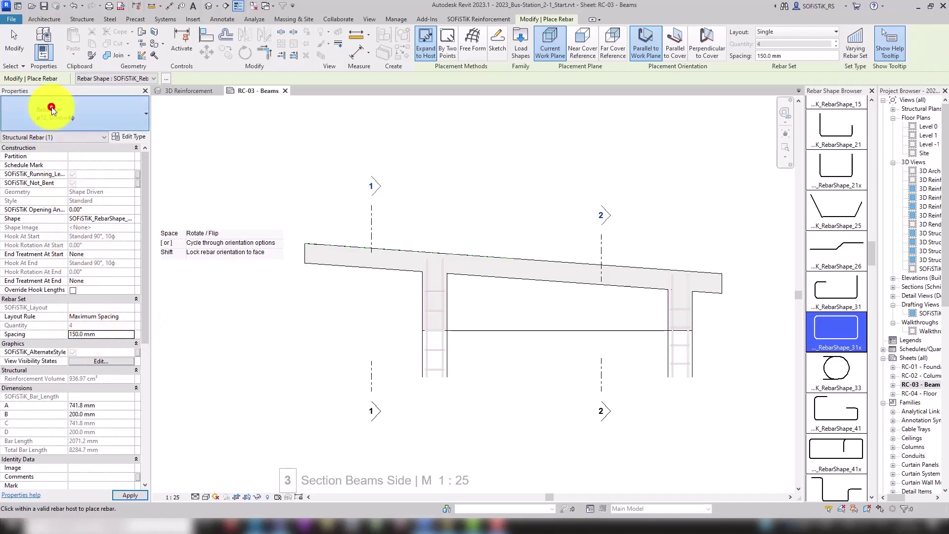
click(88, 113)
click(49, 151)
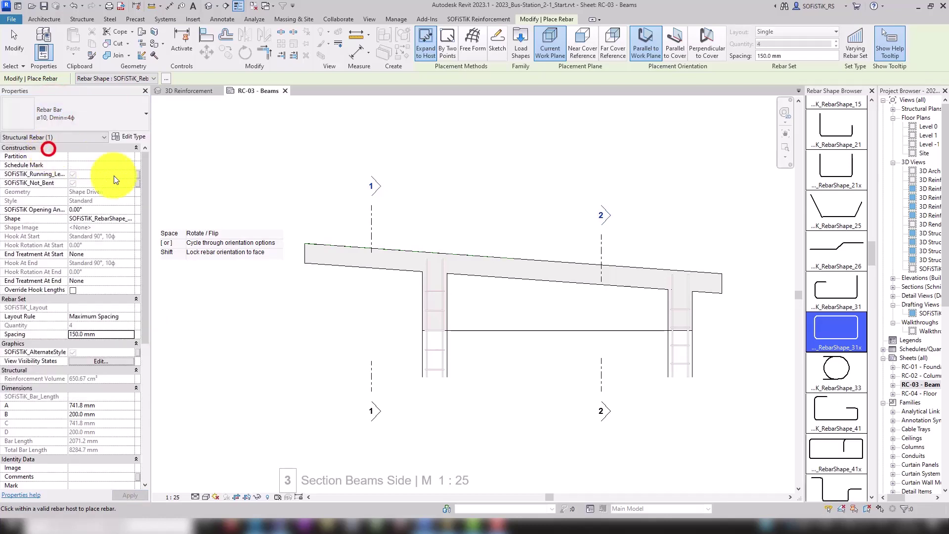
scroll(462, 285, up, 3)
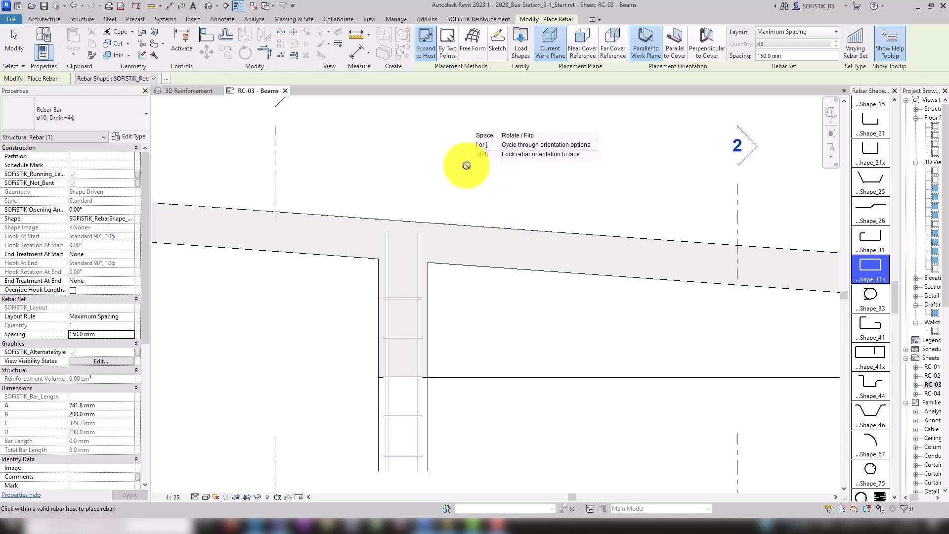
Place the ø10 stirrup set by two corner points inside the left beam section.
click(450, 40)
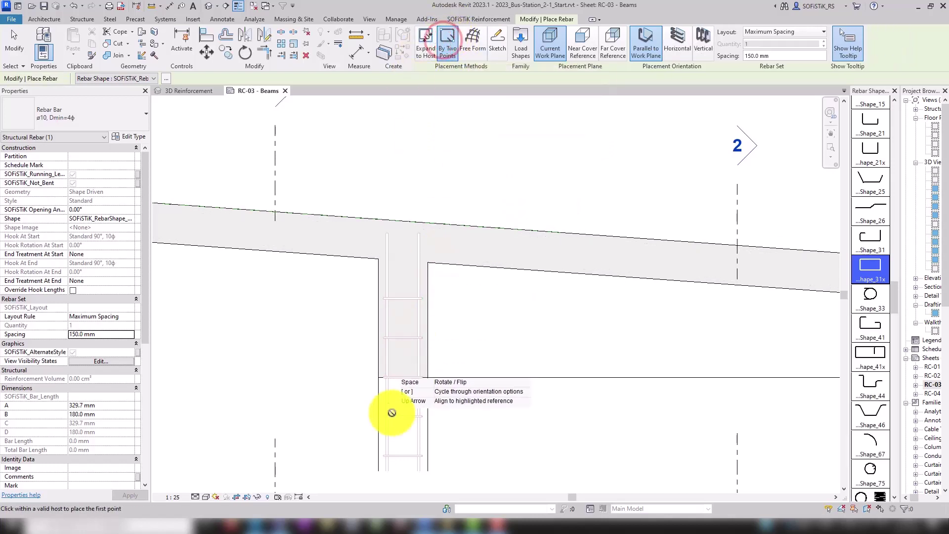
scroll(387, 386, up, 1)
scroll(387, 386, up, 3)
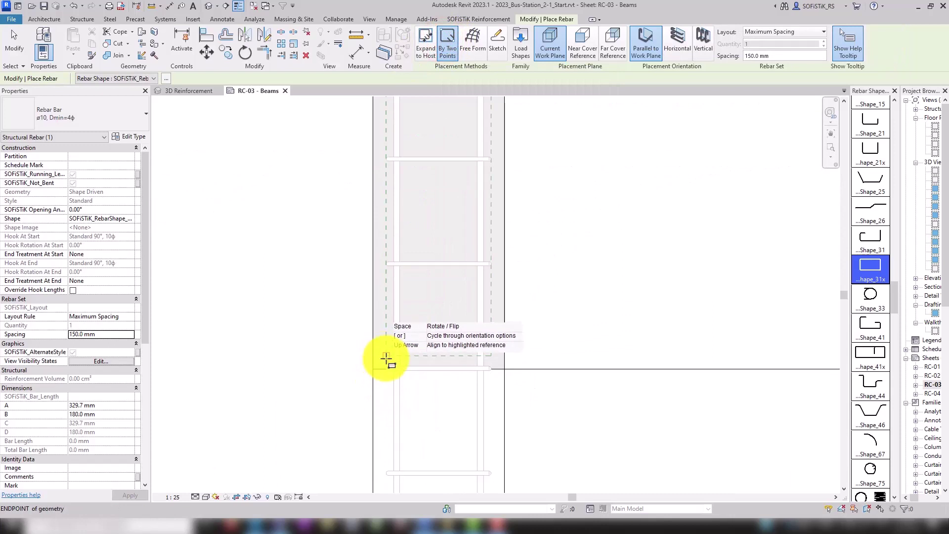
click(386, 358)
scroll(387, 359, down, 3)
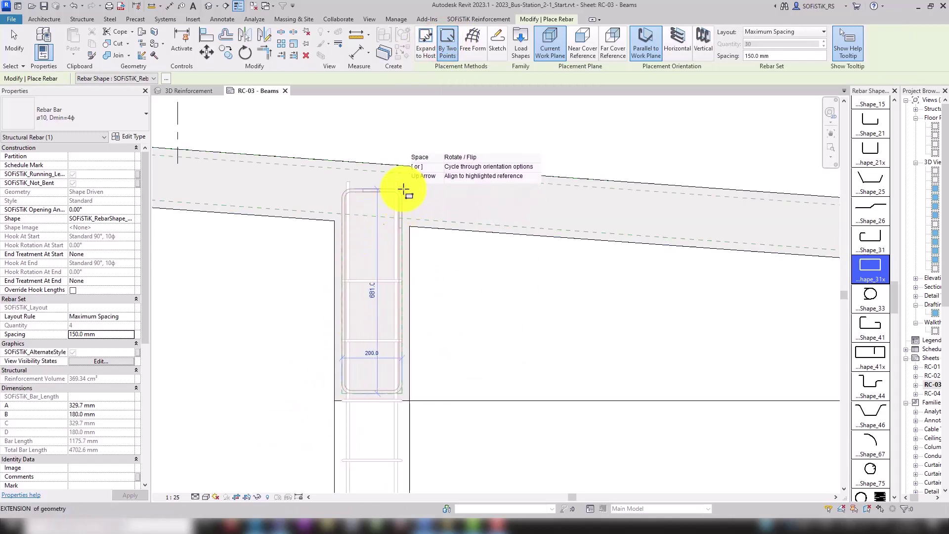
scroll(406, 190, up, 1)
scroll(405, 190, up, 1)
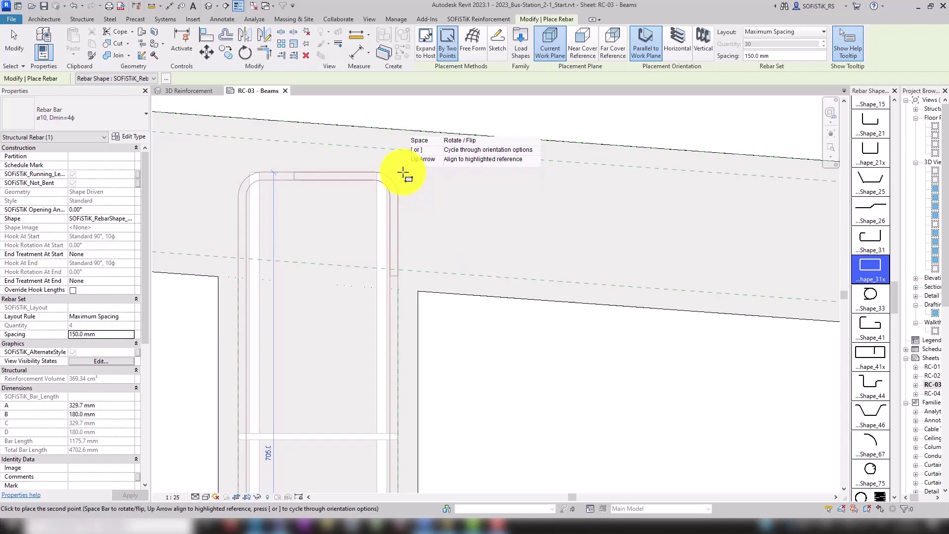
click(404, 173)
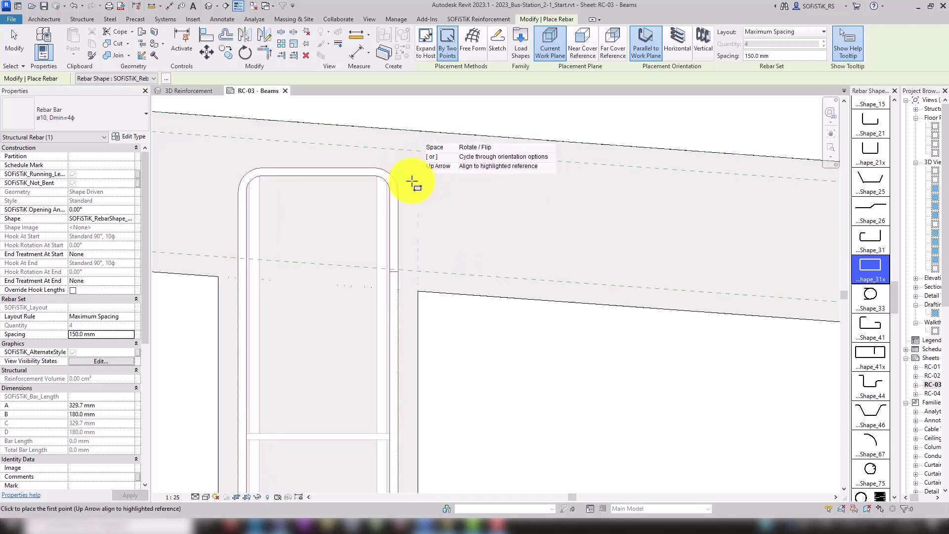
scroll(426, 174, down, 3)
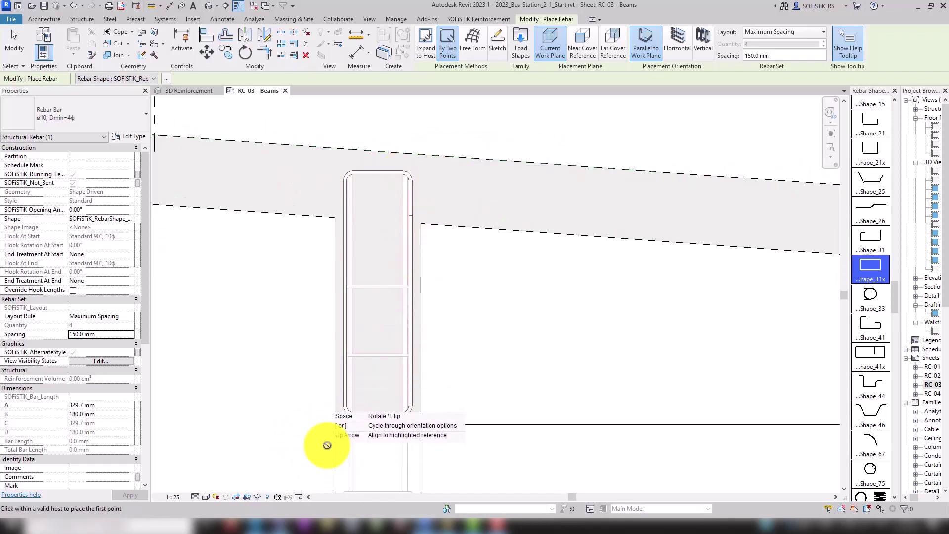
scroll(326, 445, up, 2)
scroll(356, 393, up, 2)
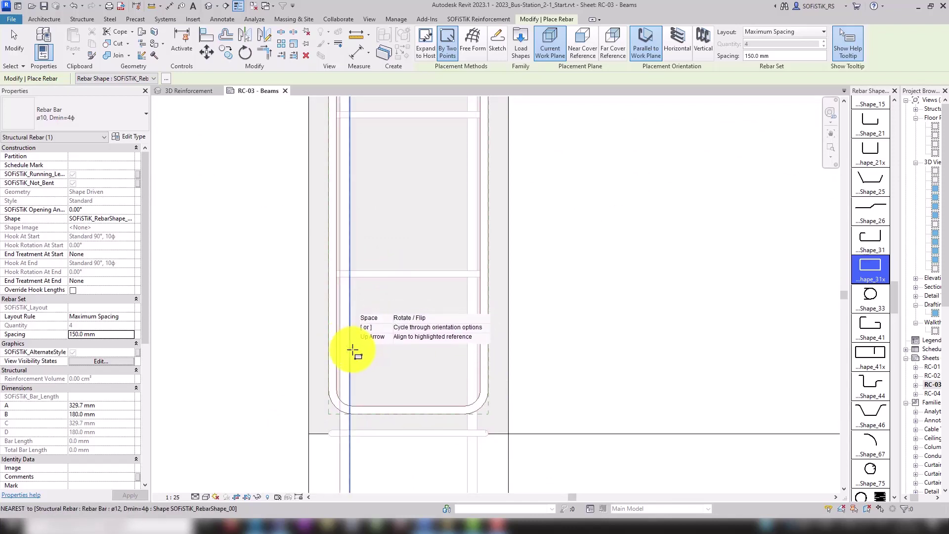
scroll(355, 349, down, 3)
scroll(360, 375, down, 2)
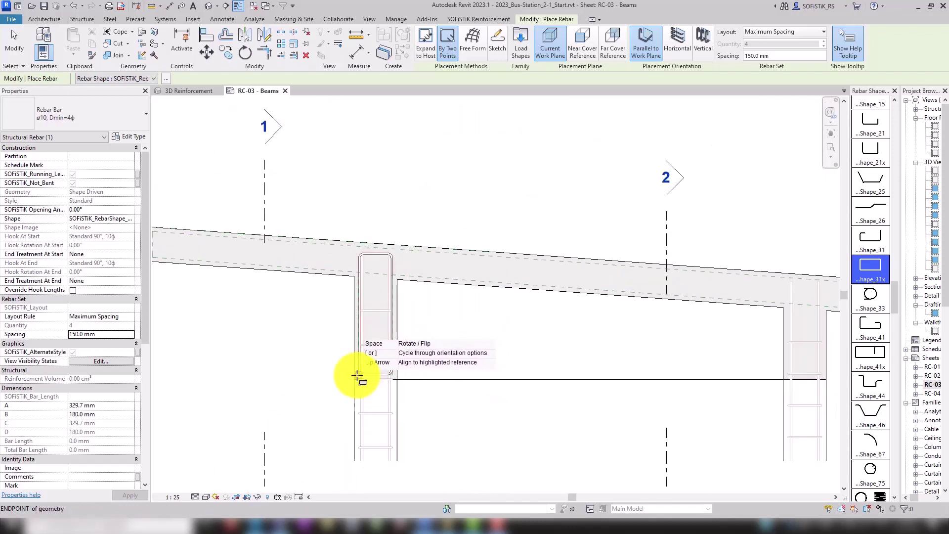
scroll(359, 378, down, 3)
scroll(408, 158, up, 4)
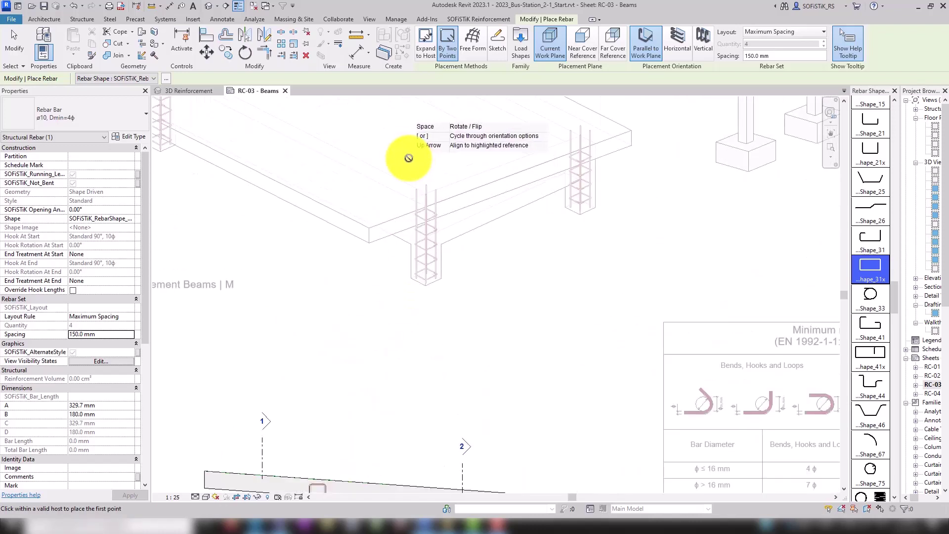
Finish placement and show rebar unobscured in the 3D Reinforcement Beams viewport.
key(Escape)
click(407, 156)
scroll(407, 156, up, 3)
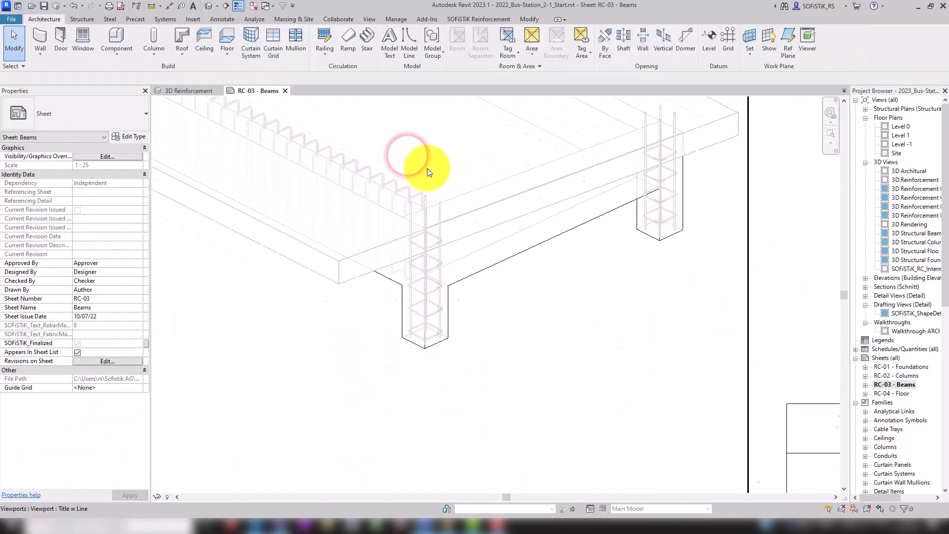
scroll(430, 170, up, 3)
double_click(445, 176)
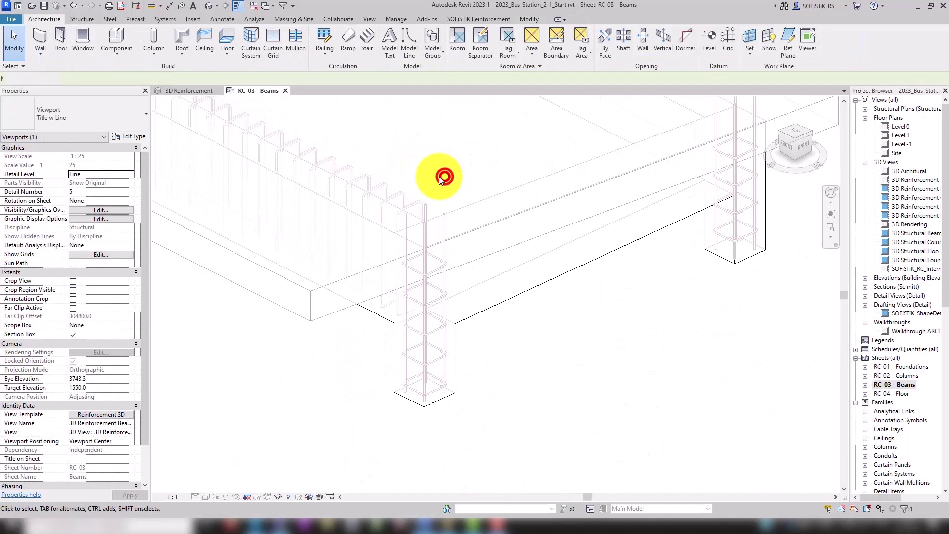
scroll(445, 177, up, 1)
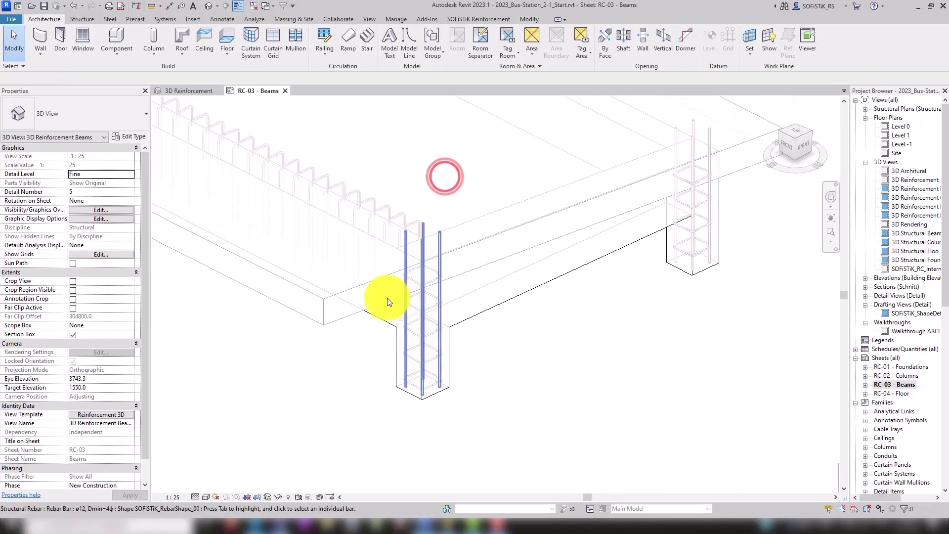
click(479, 18)
click(438, 54)
scroll(417, 149, up, 1)
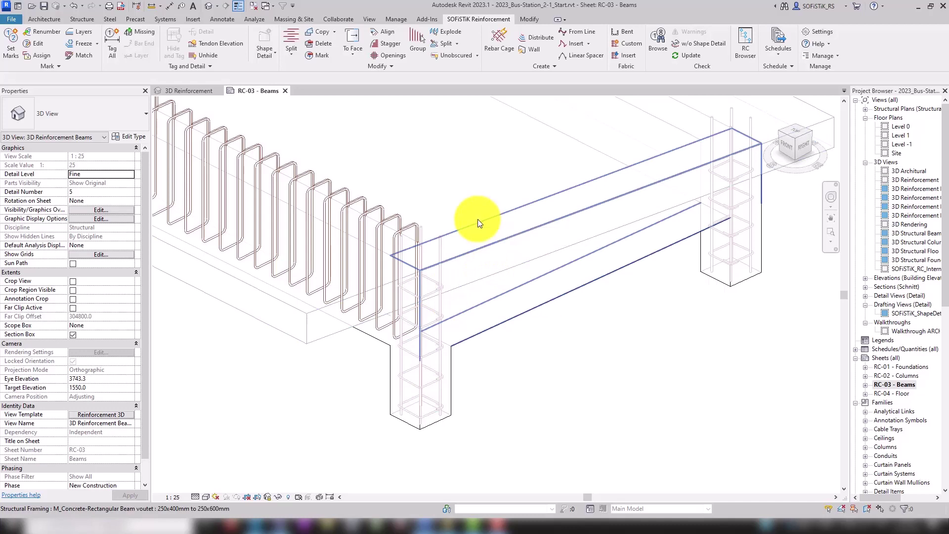
scroll(520, 247, down, 2)
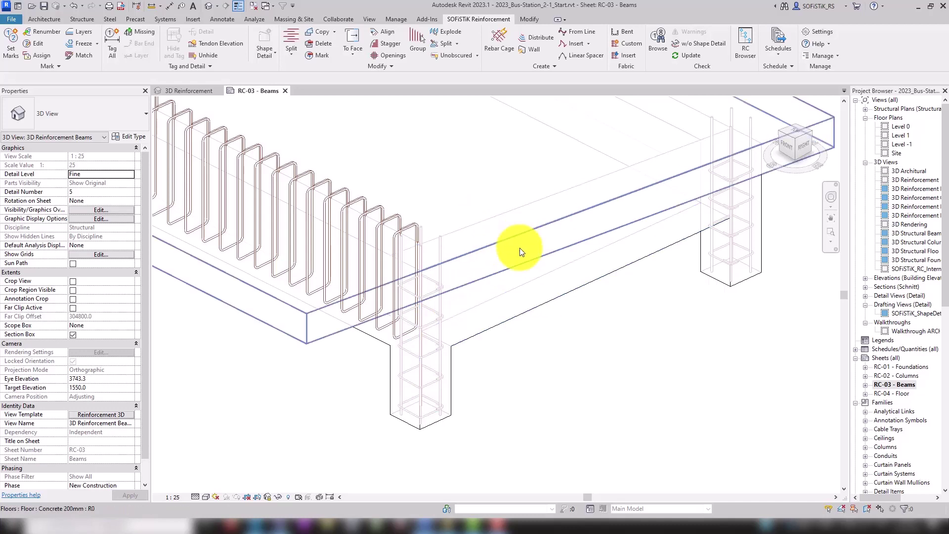
scroll(522, 288, down, 2)
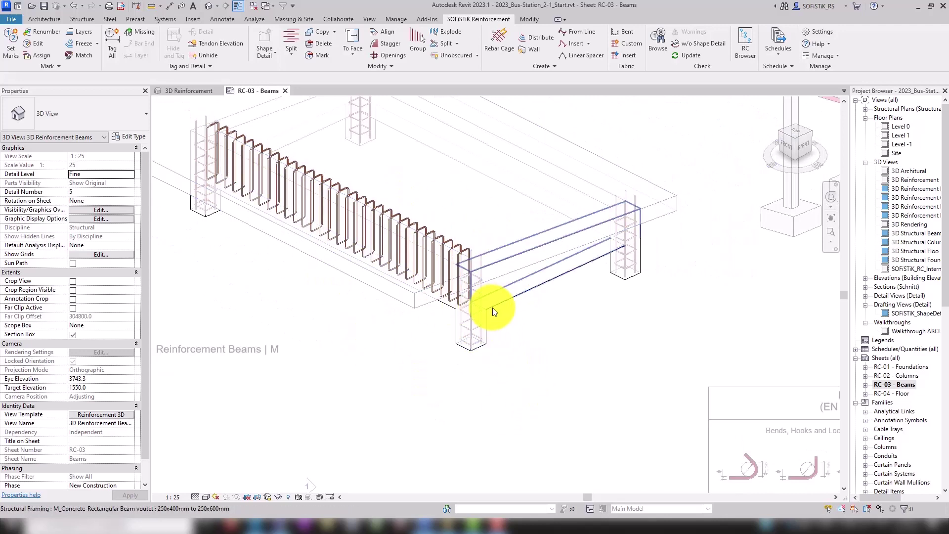
scroll(493, 308, down, 2)
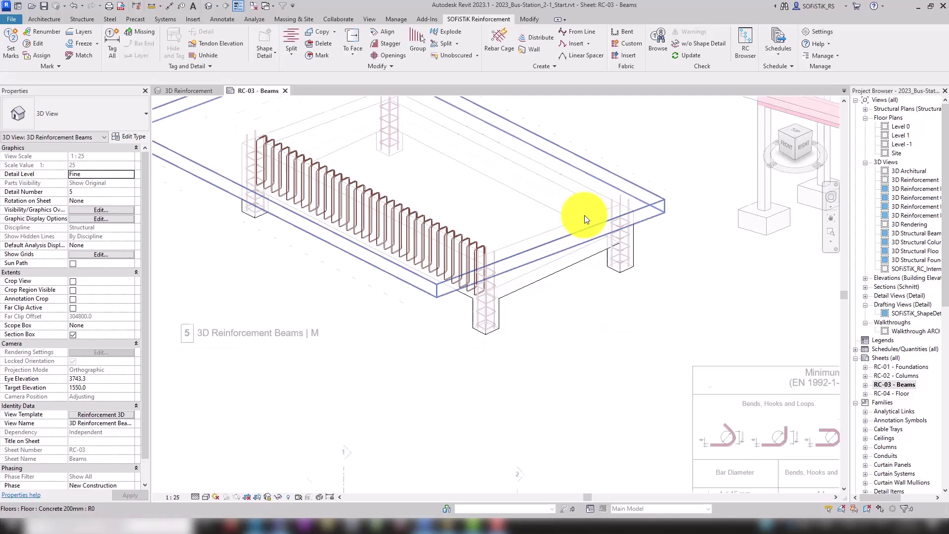
scroll(584, 216, down, 4)
Reactivate the side section and start placing rebar in the beam with Shape_00.
double_click(502, 329)
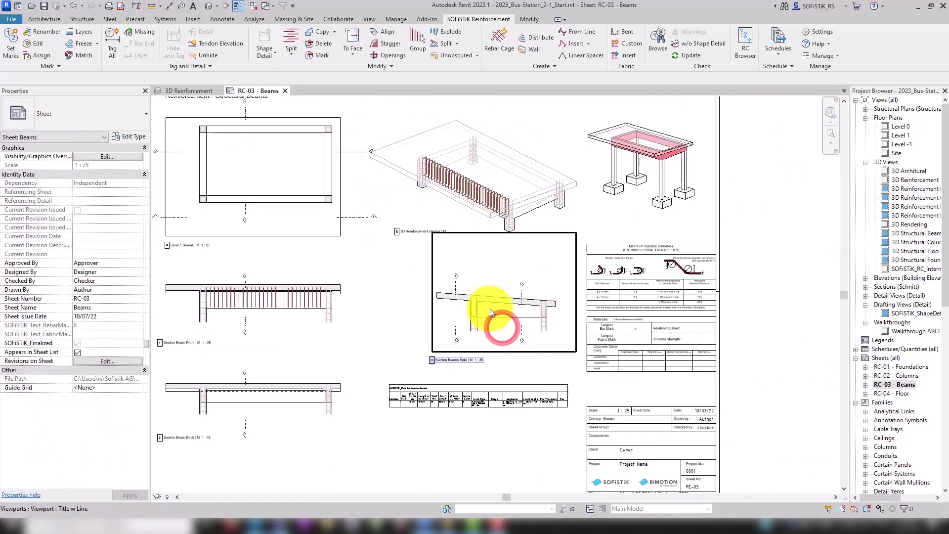
scroll(490, 309, up, 4)
scroll(481, 303, up, 2)
scroll(478, 319, up, 2)
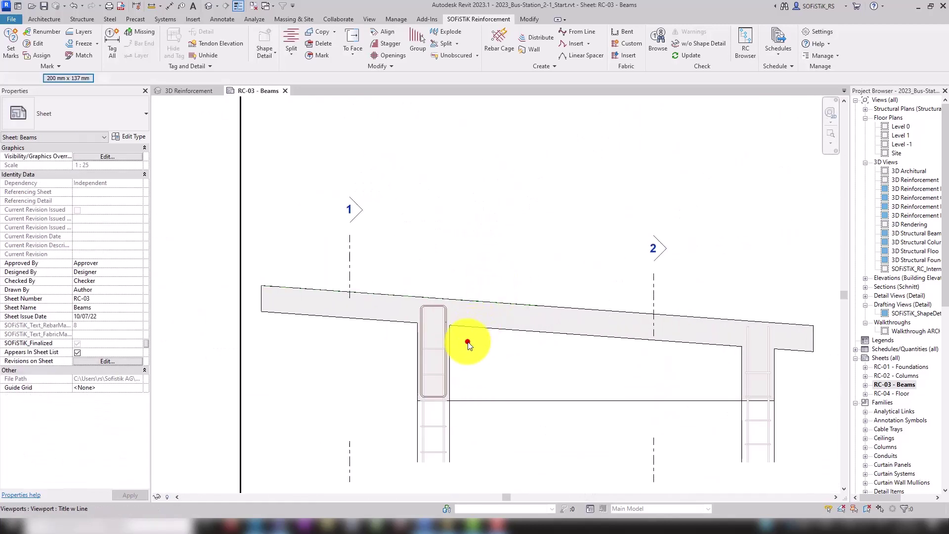
double_click(467, 342)
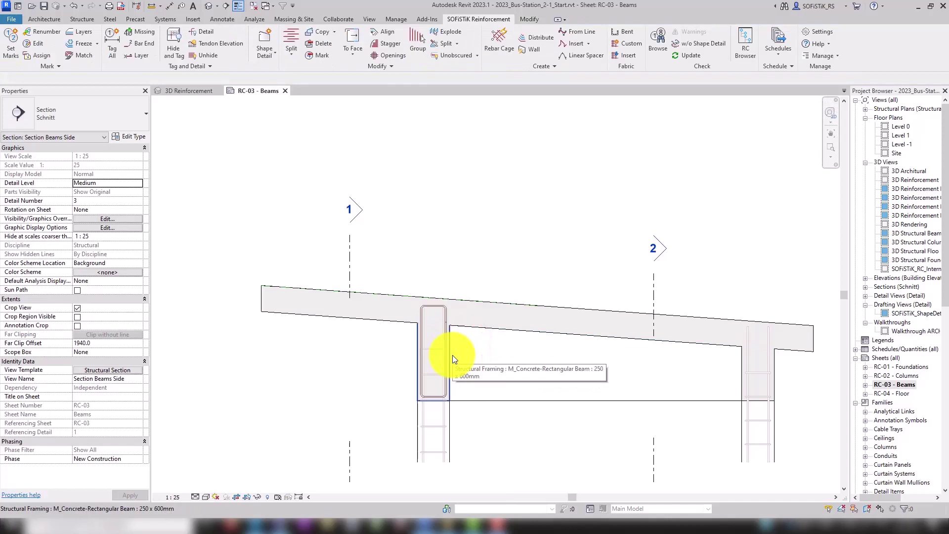
click(453, 355)
scroll(455, 367, down, 1)
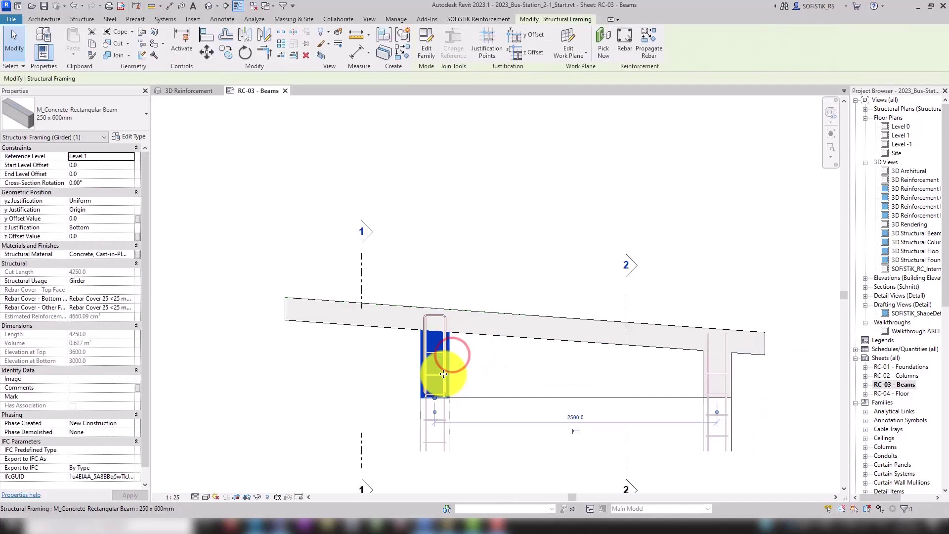
click(626, 42)
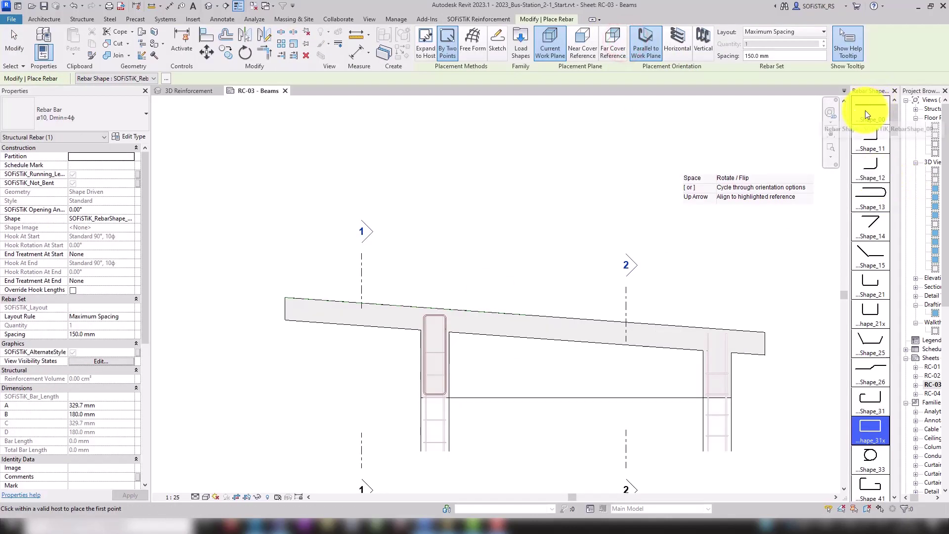
click(865, 111)
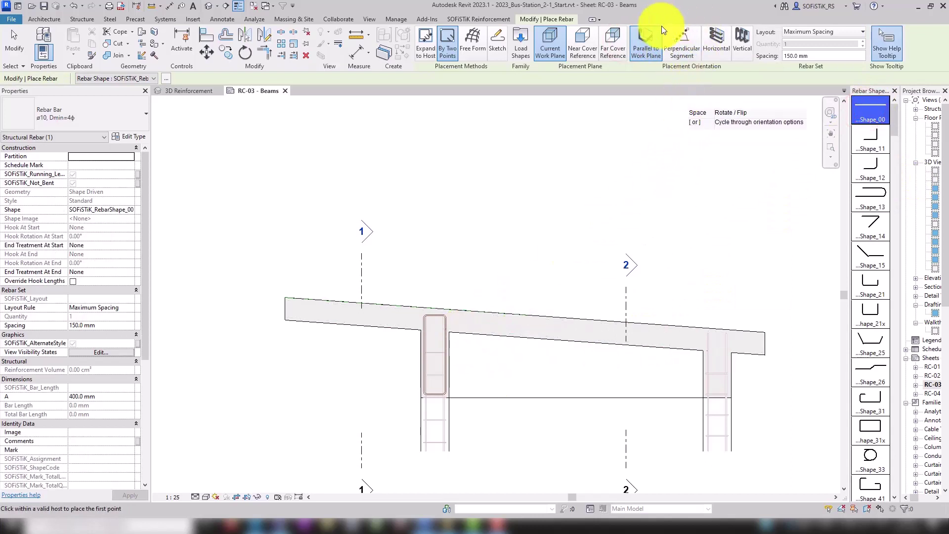
Place a perpendicular set of two ø16 bottom bars in the stirrup's lower corners.
click(681, 46)
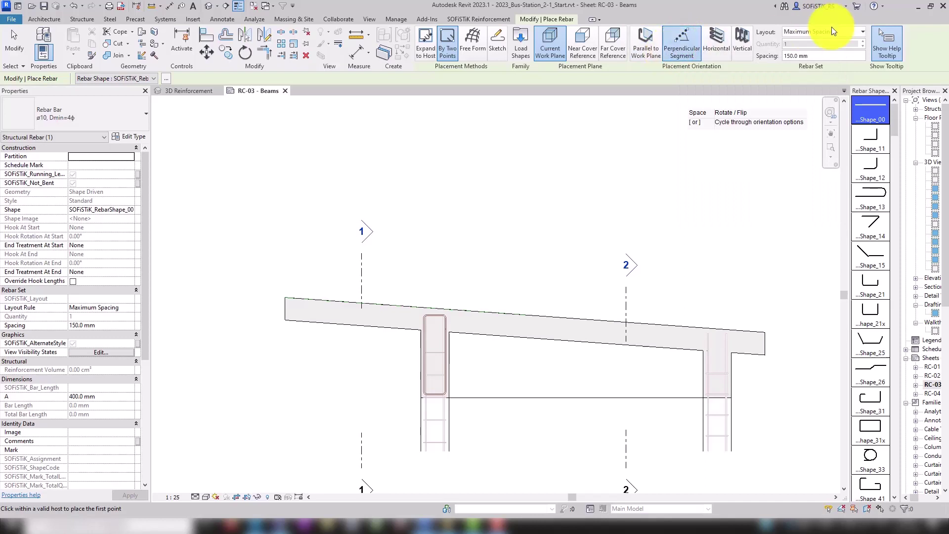
click(811, 32)
click(811, 51)
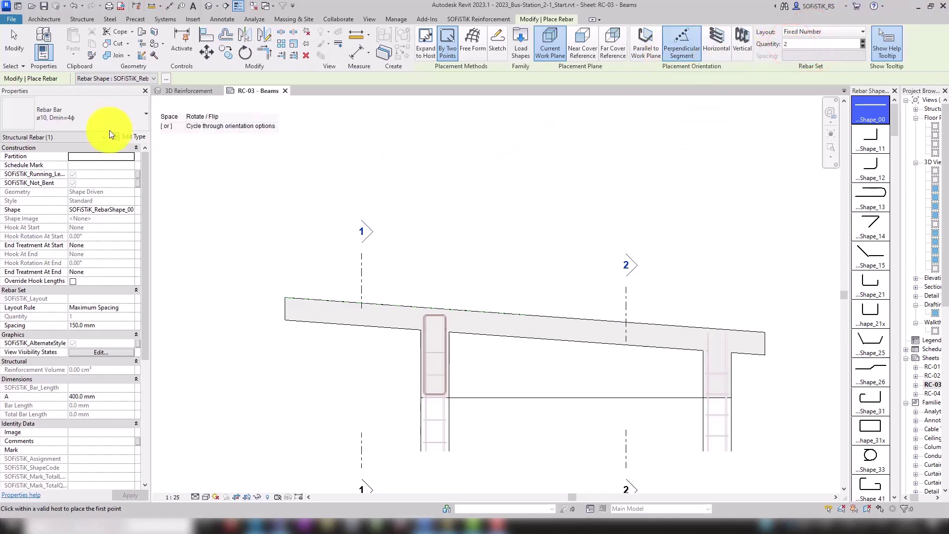
click(74, 113)
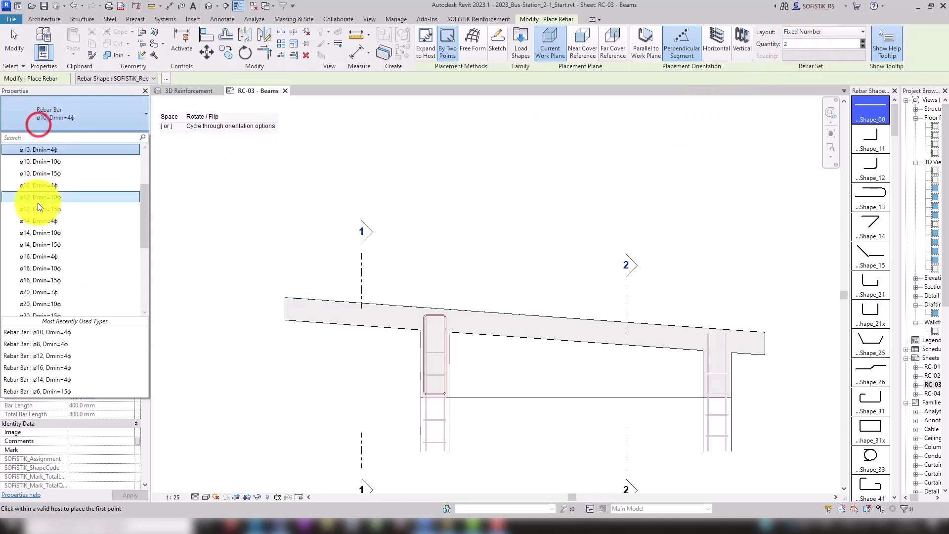
click(40, 264)
scroll(464, 402, up, 2)
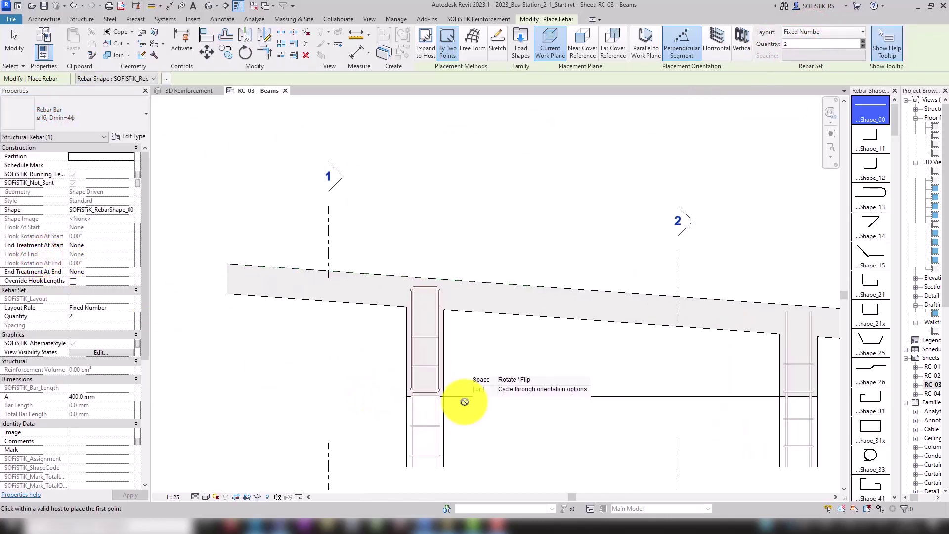
scroll(464, 401, up, 2)
scroll(445, 400, up, 2)
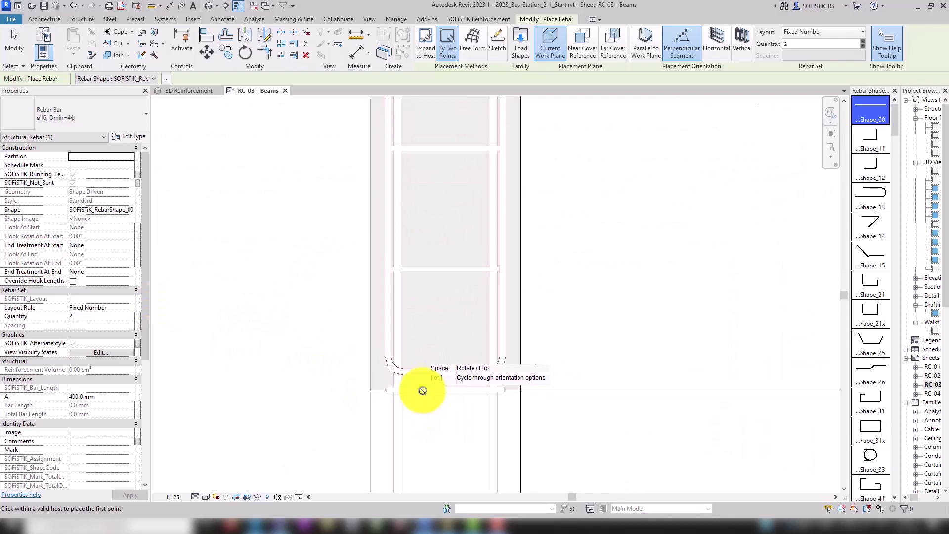
scroll(438, 386, up, 1)
scroll(427, 355, up, 2)
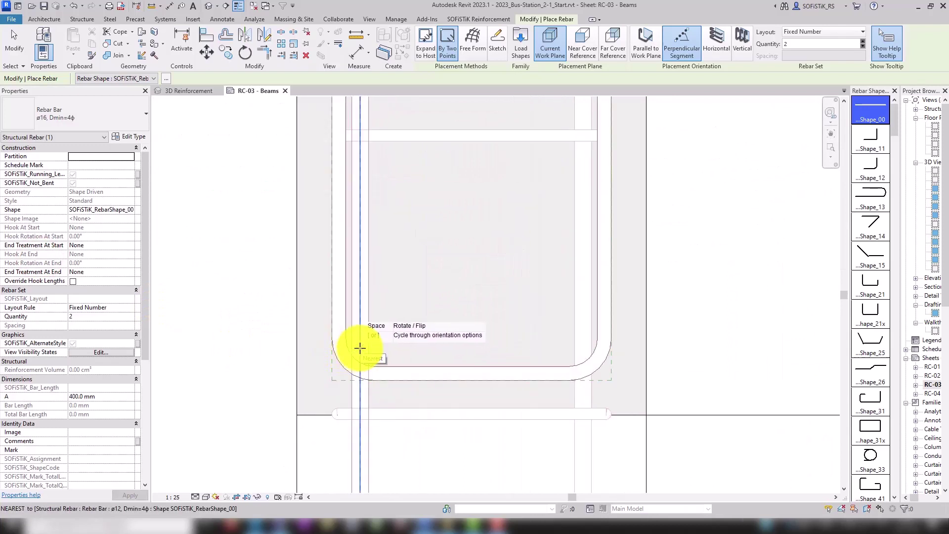
click(360, 348)
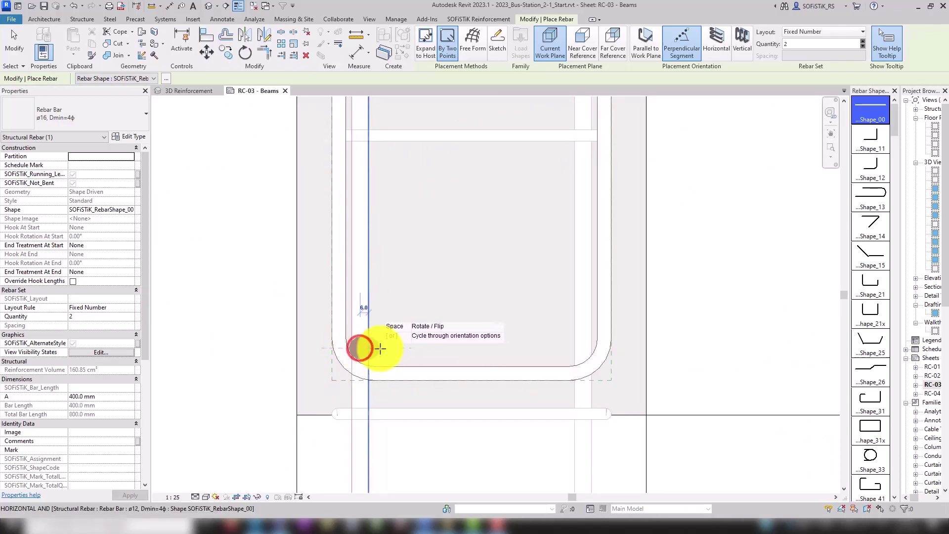
click(582, 353)
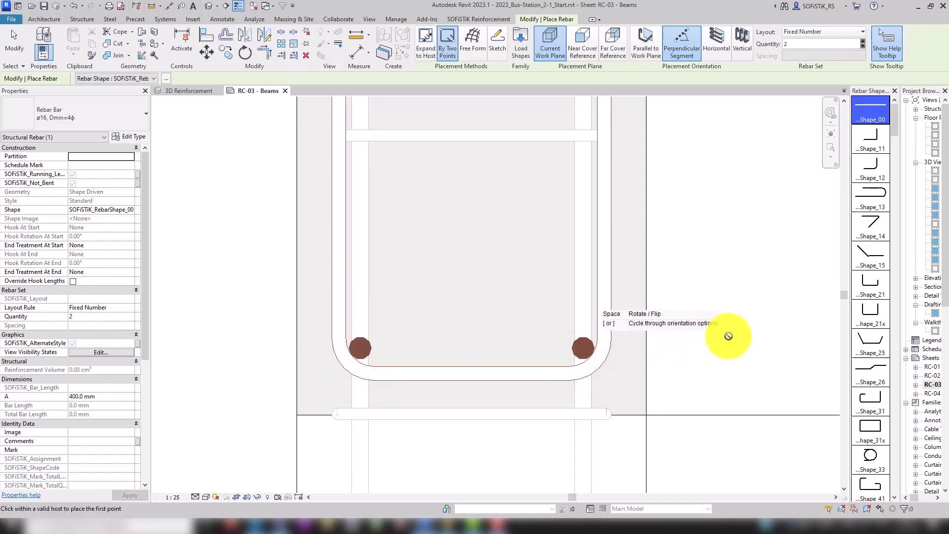
scroll(603, 412, down, 2)
Copy the bottom bars to the stirrup's top corners and change them to ø12.
key(Escape)
click(435, 359)
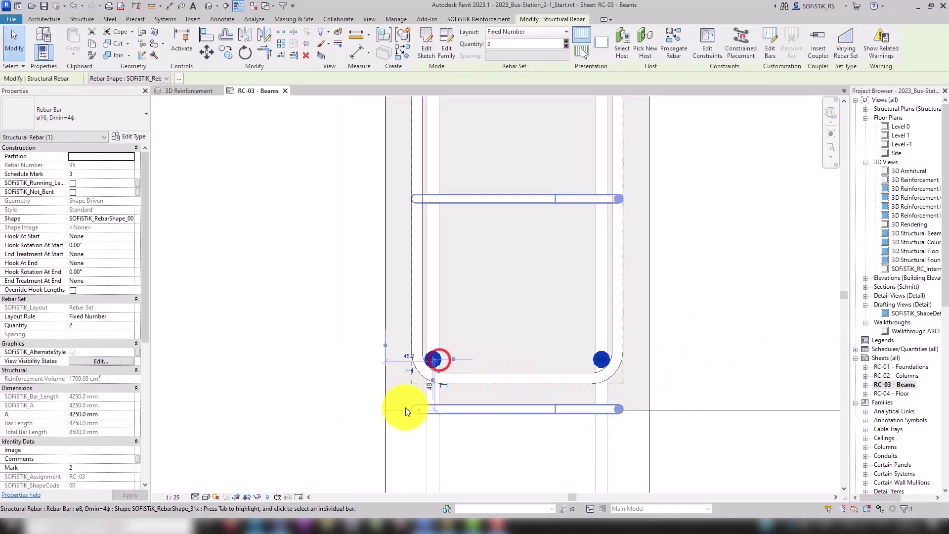
click(267, 35)
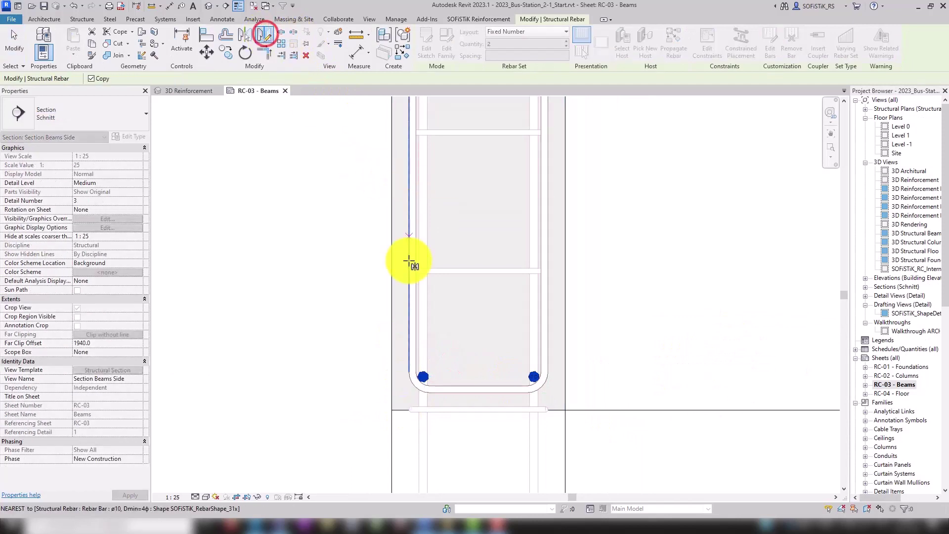
click(412, 258)
click(413, 172)
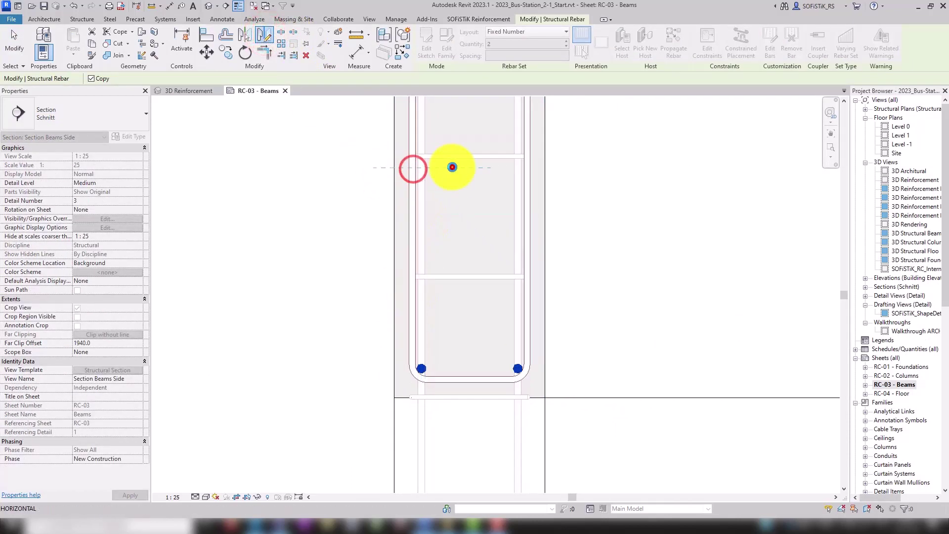
click(447, 189)
scroll(418, 271, down, 3)
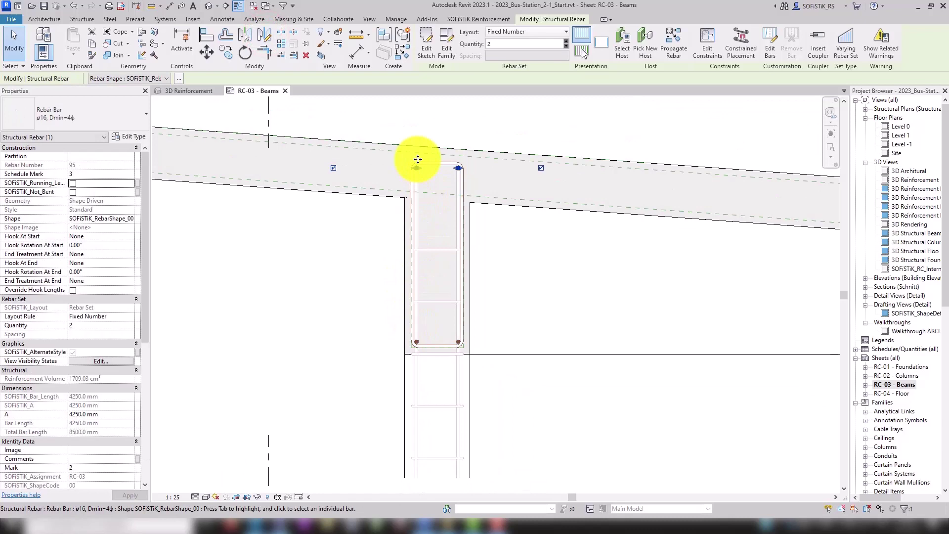
click(89, 114)
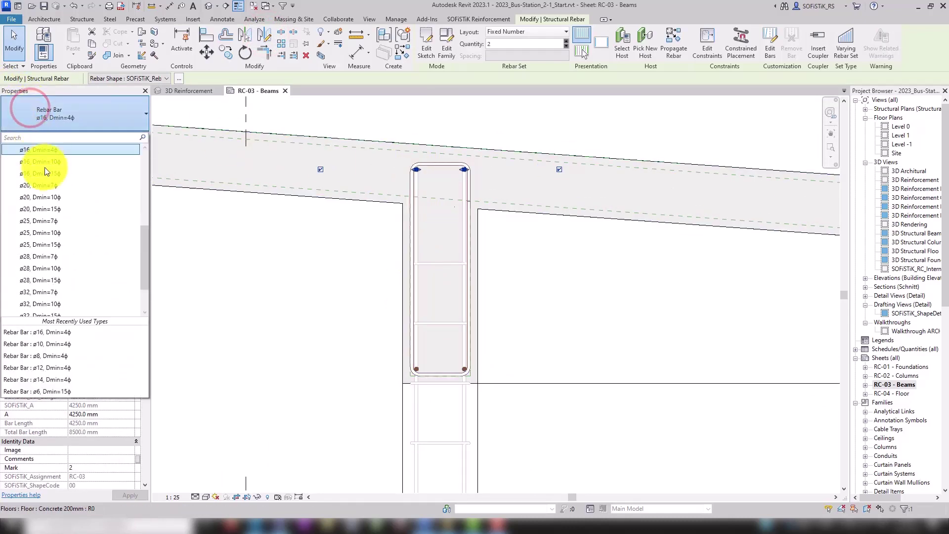
scroll(48, 232, up, 1)
click(51, 231)
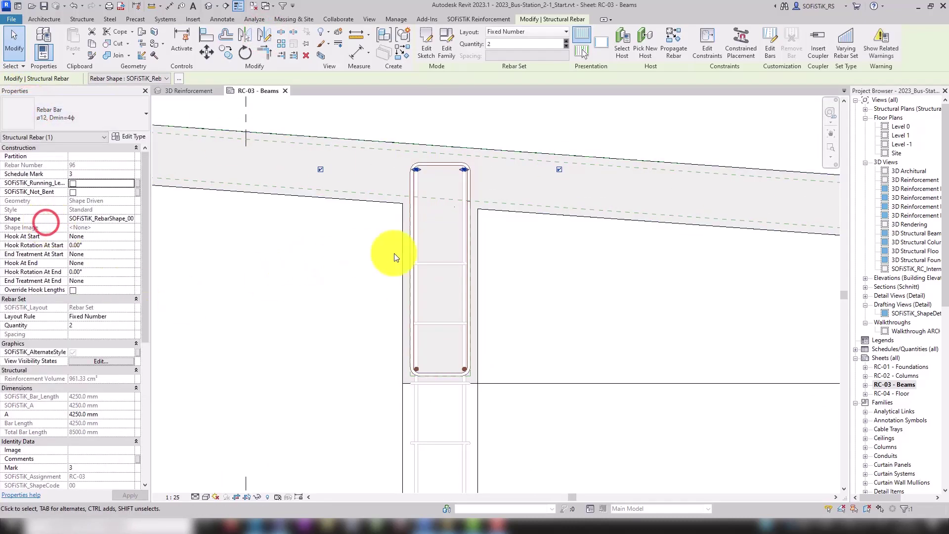
click(504, 280)
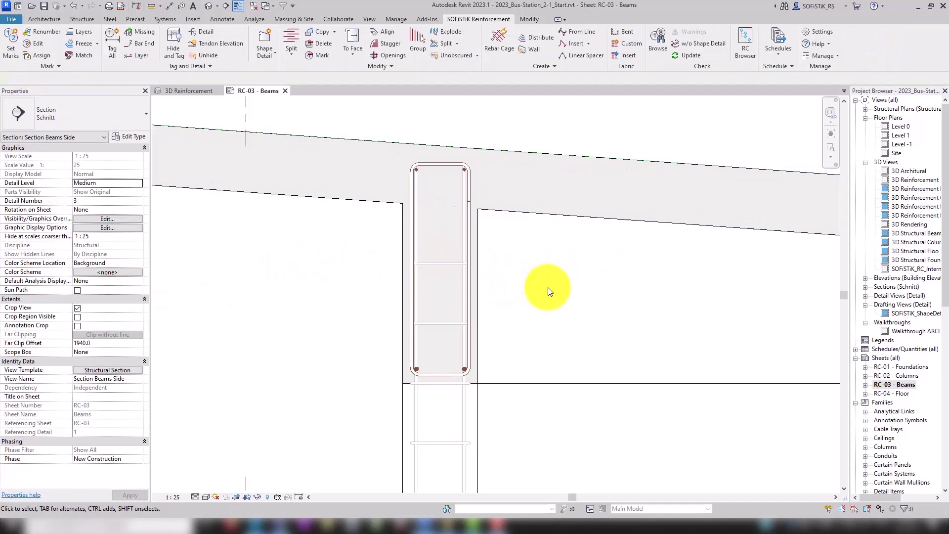
Place a fixed-number set of five ø10 side bars along the stirrup's left leg.
click(478, 288)
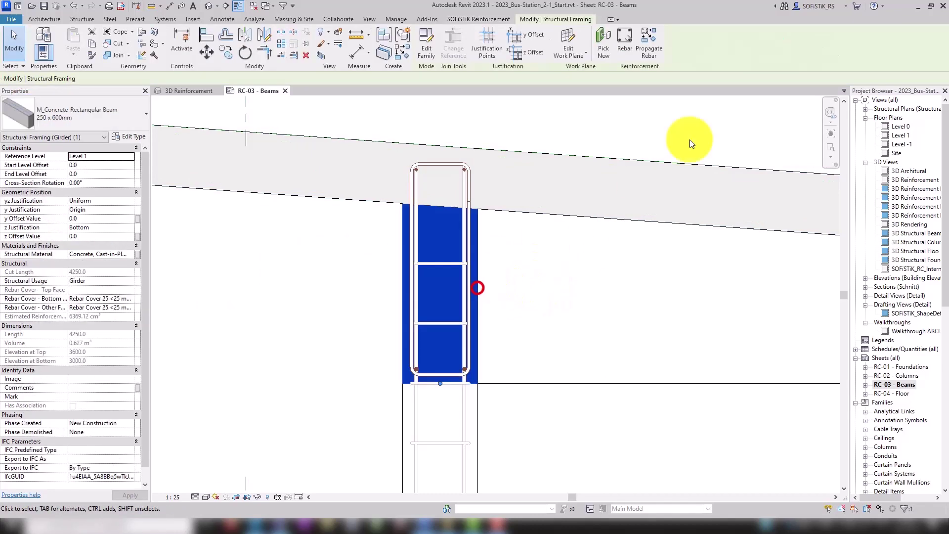
click(639, 48)
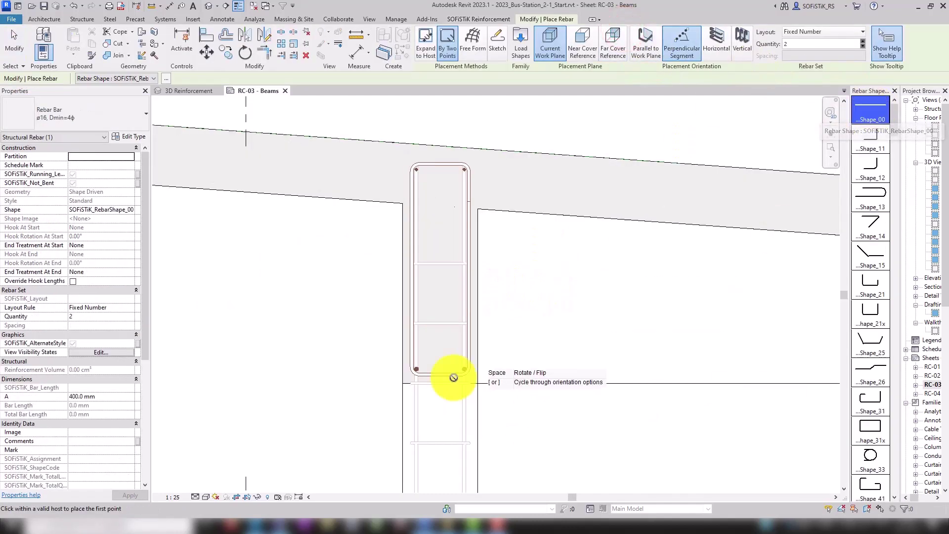
scroll(445, 282, down, 1)
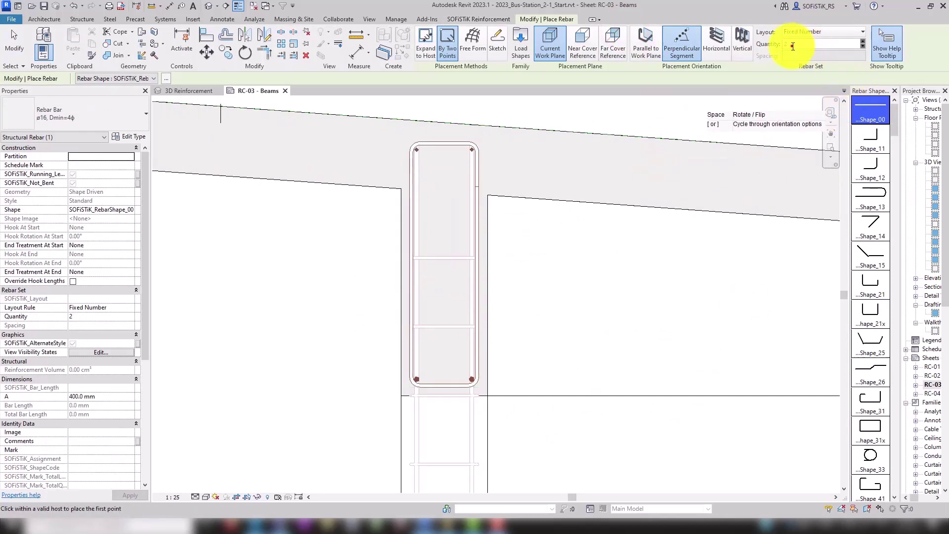
click(785, 45)
text(5)
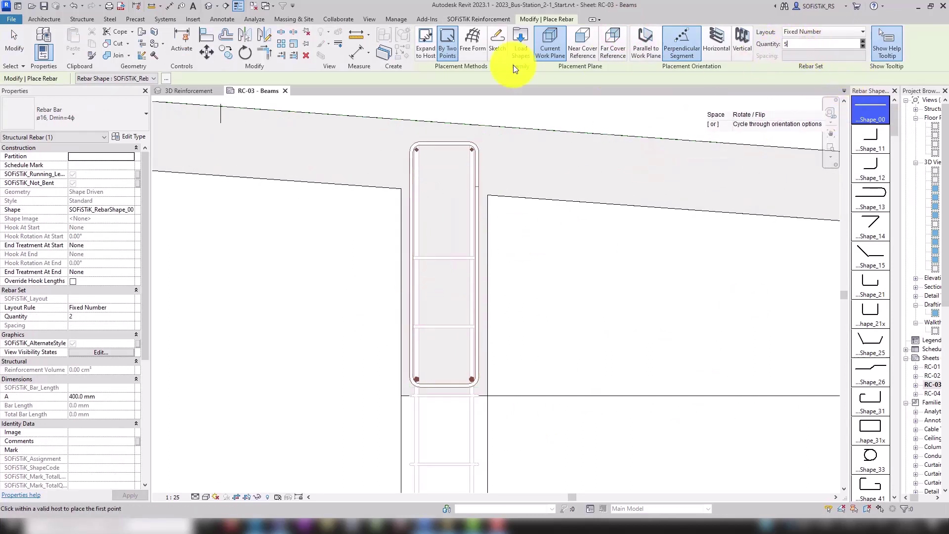
click(44, 111)
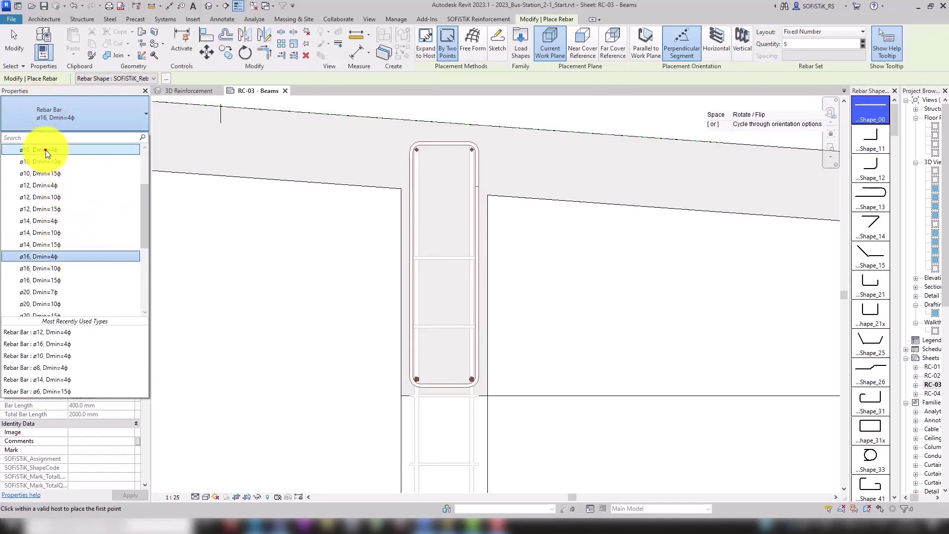
click(43, 150)
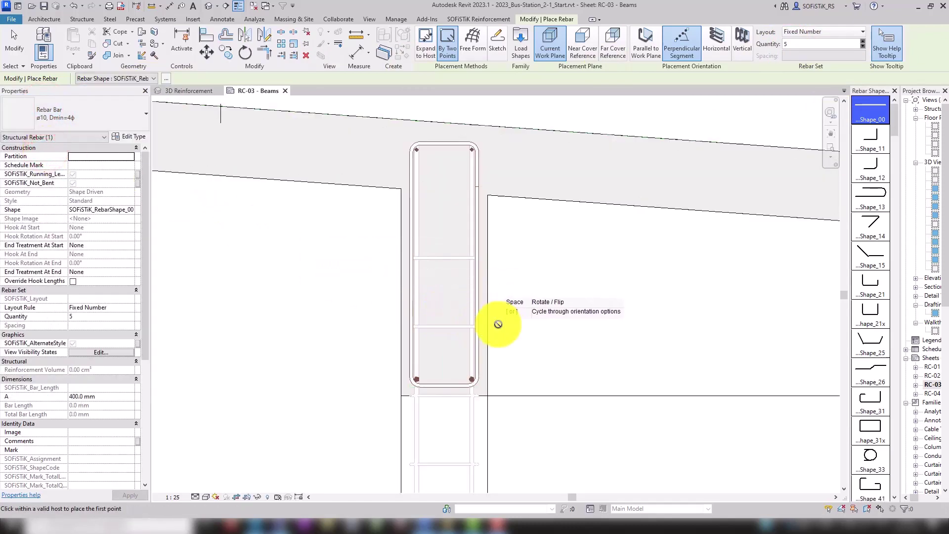
scroll(437, 348, up, 4)
scroll(430, 364, up, 3)
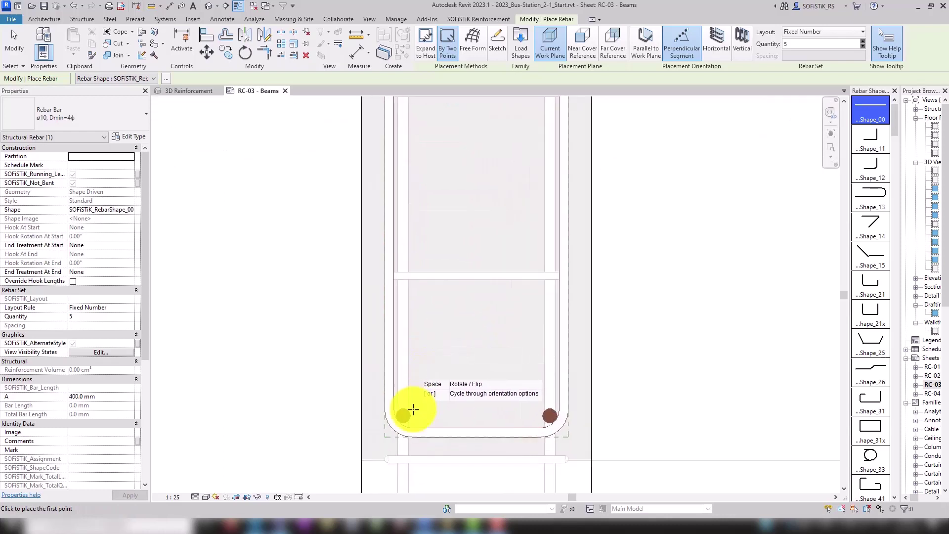
click(403, 415)
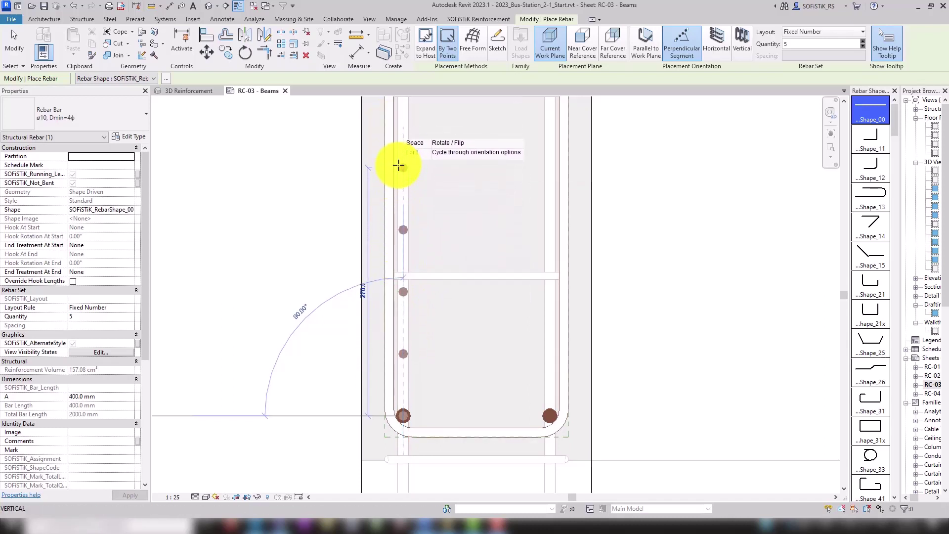
scroll(398, 217, down, 1)
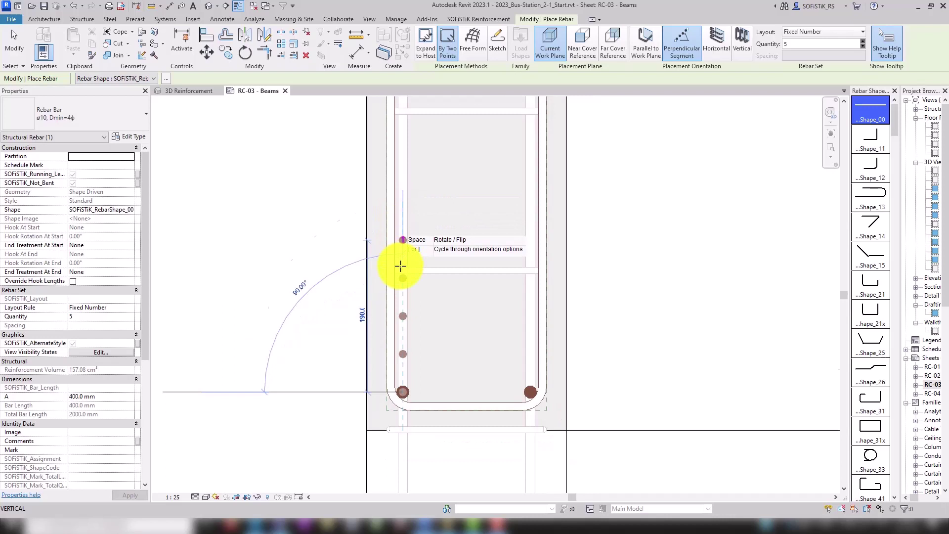
scroll(398, 259, down, 1)
scroll(400, 185, down, 1)
scroll(404, 119, up, 1)
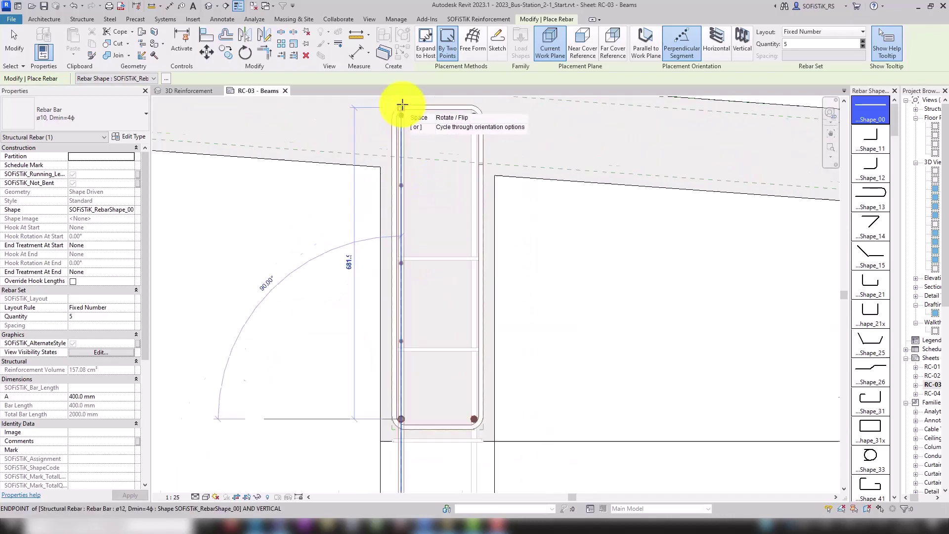
scroll(402, 126, up, 1)
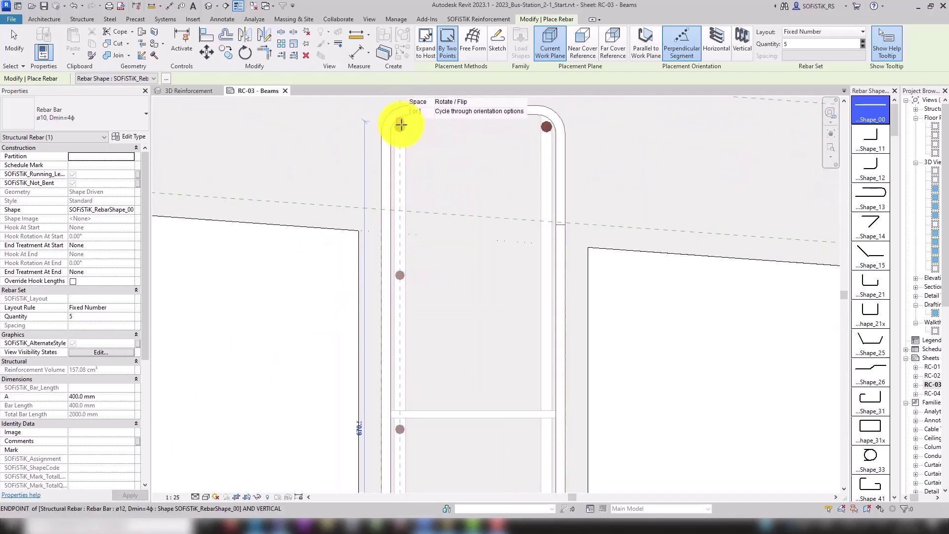
scroll(399, 131, up, 2)
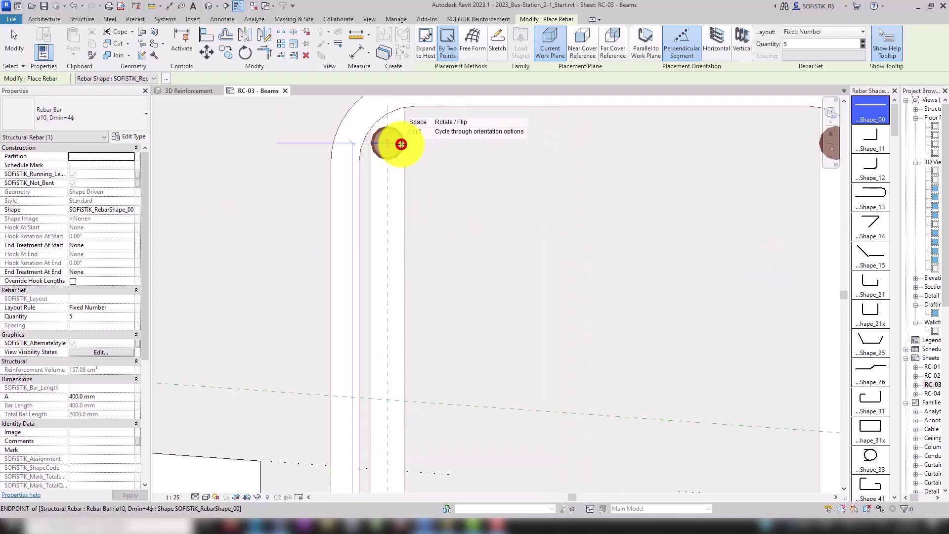
scroll(400, 143, down, 2)
Remove the first and last bars, leaving three ø10 side bars on the left leg.
key(Escape)
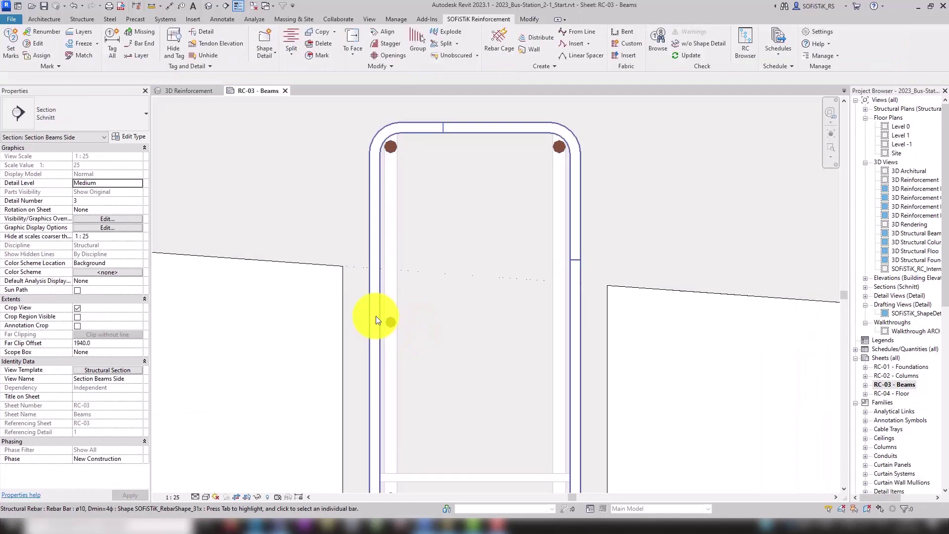
click(378, 317)
scroll(350, 120, down, 2)
scroll(386, 222, down, 1)
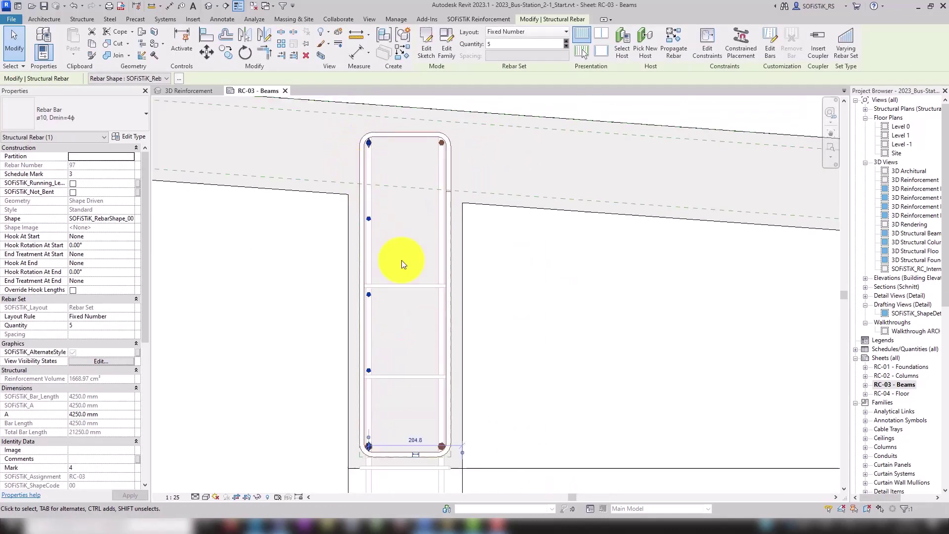
scroll(402, 263, down, 1)
scroll(420, 267, down, 1)
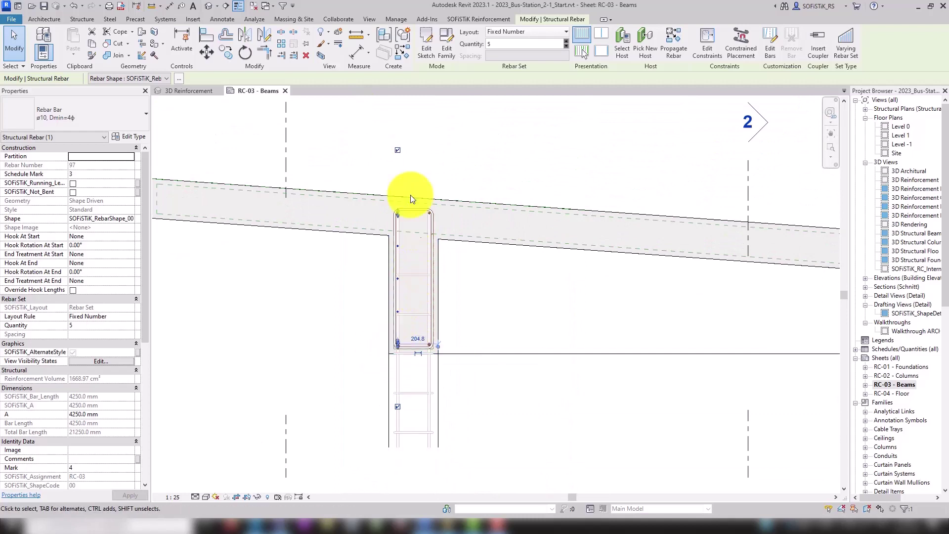
click(397, 150)
scroll(405, 439, up, 3)
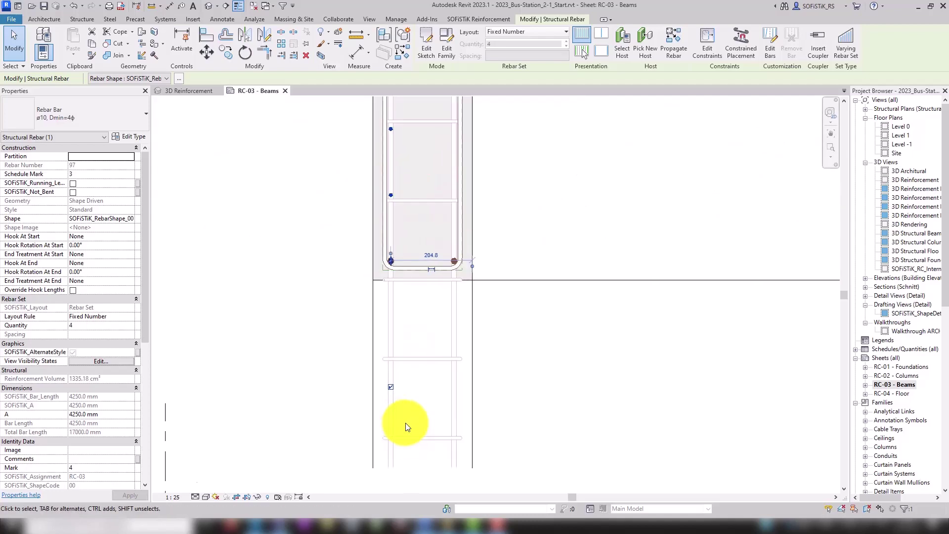
click(391, 389)
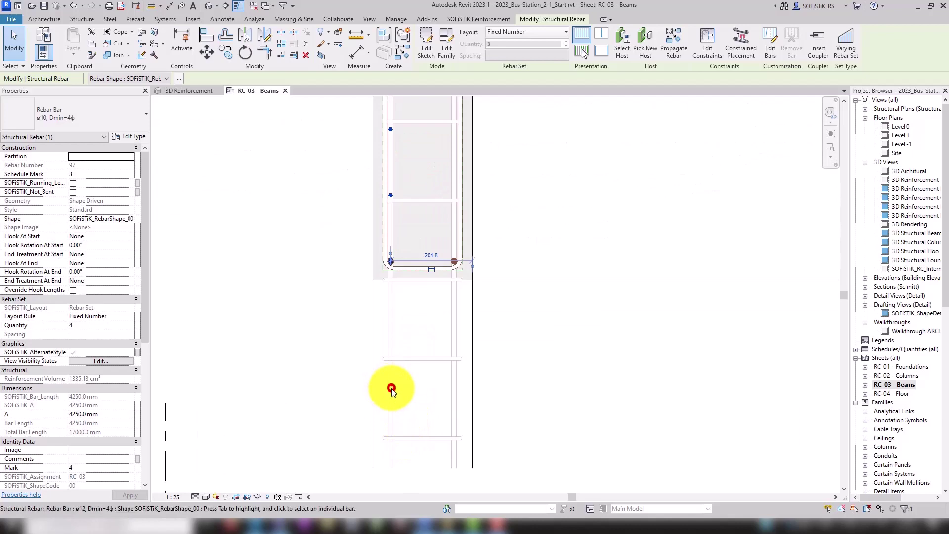
click(335, 337)
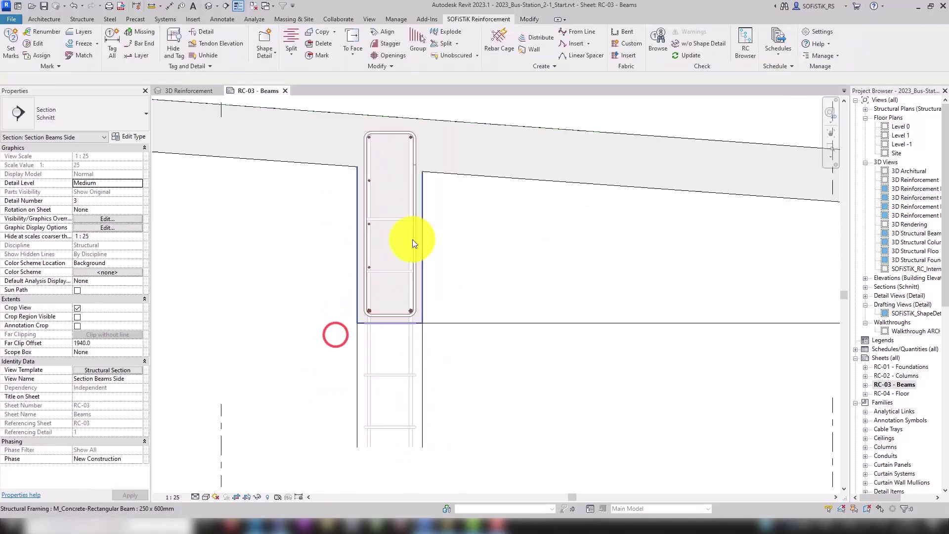
scroll(467, 200, down, 2)
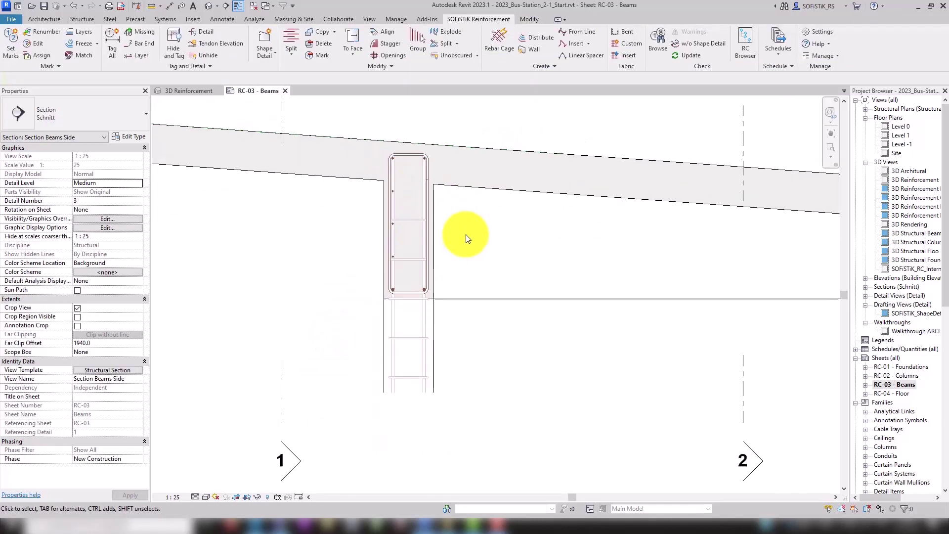
scroll(394, 156, up, 3)
scroll(400, 213, up, 2)
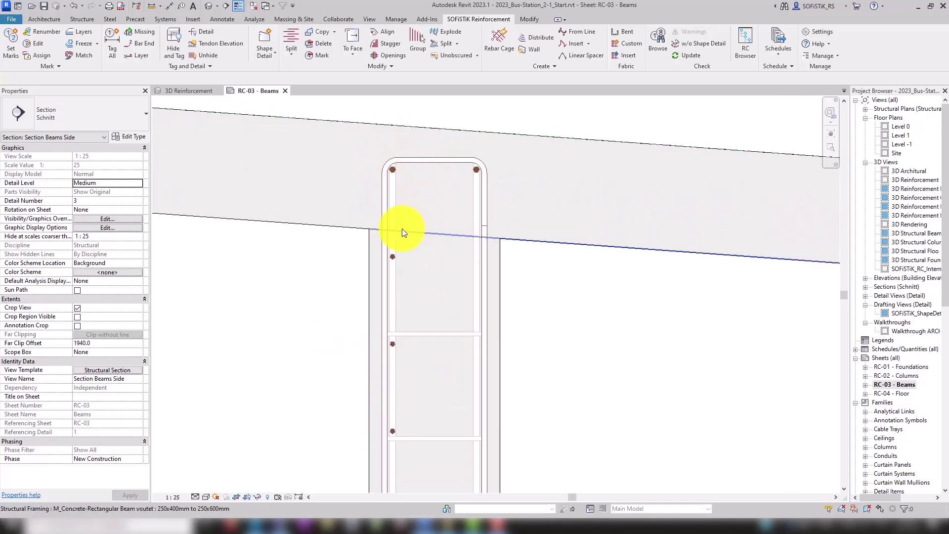
Constrain the side bars' Bar Segment 1 handle to the stirrup leg at 0.0 offset.
click(391, 254)
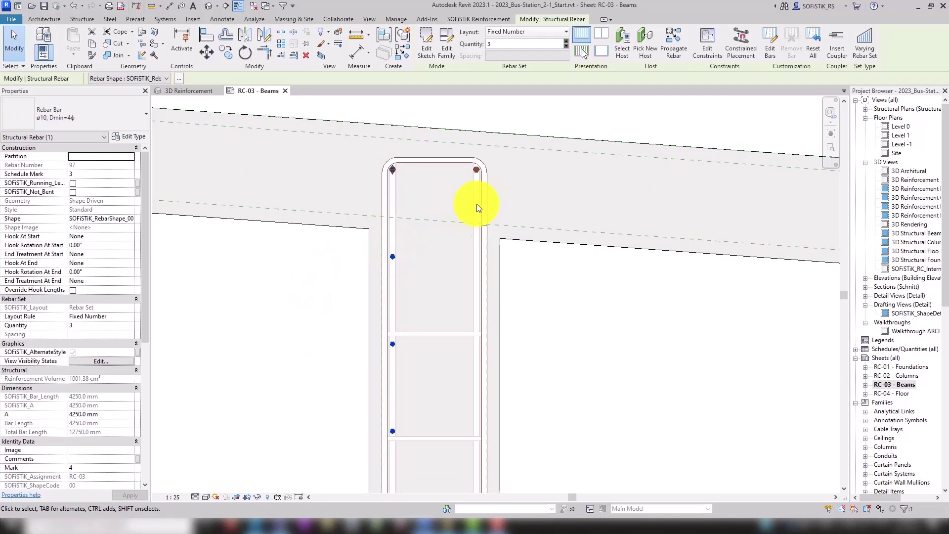
click(710, 41)
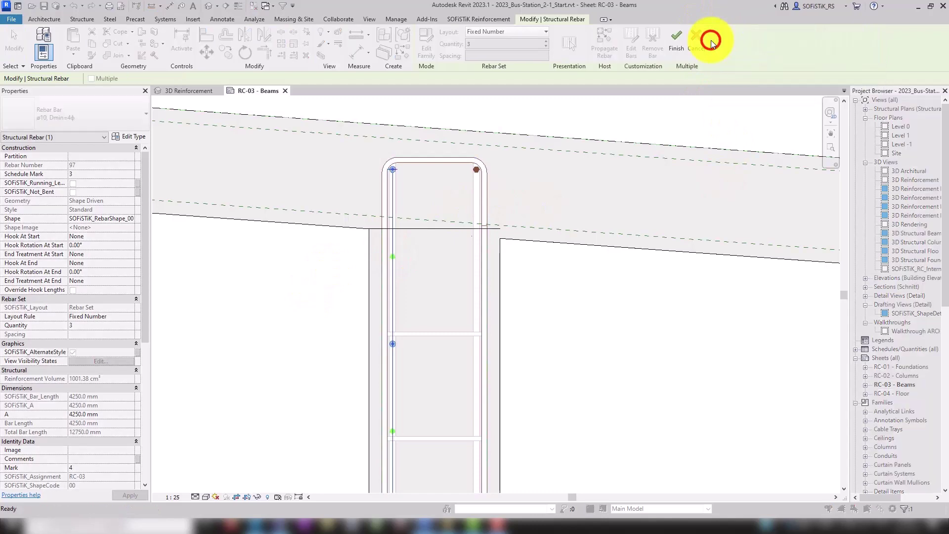
scroll(555, 154, down, 2)
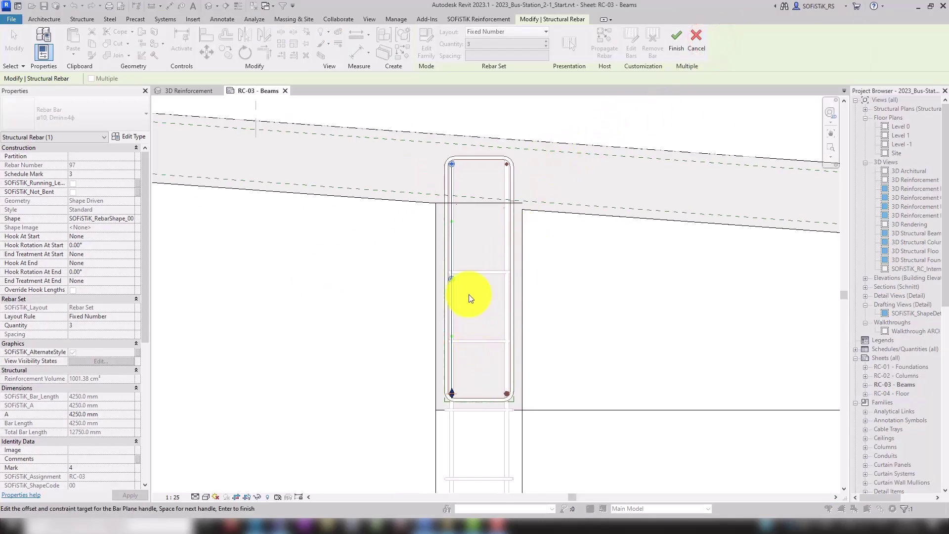
click(453, 279)
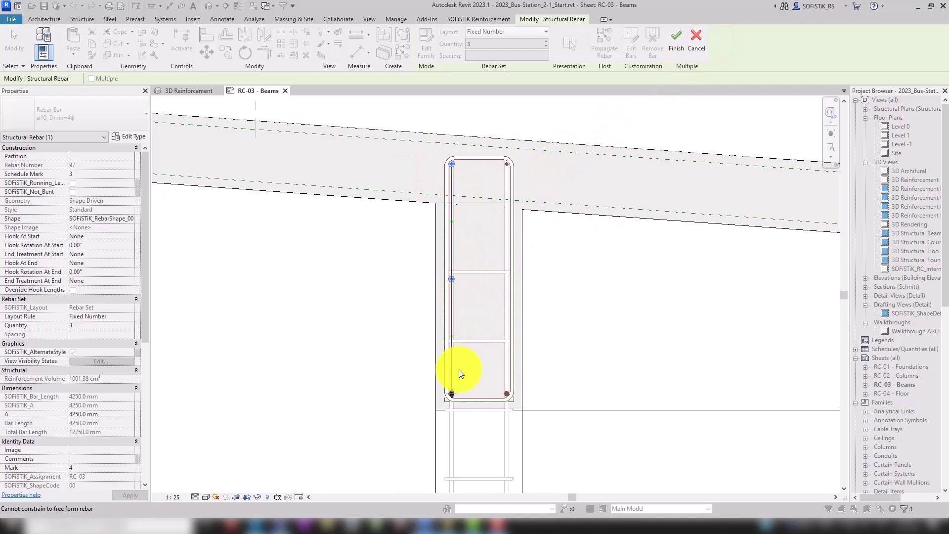
scroll(491, 215, up, 1)
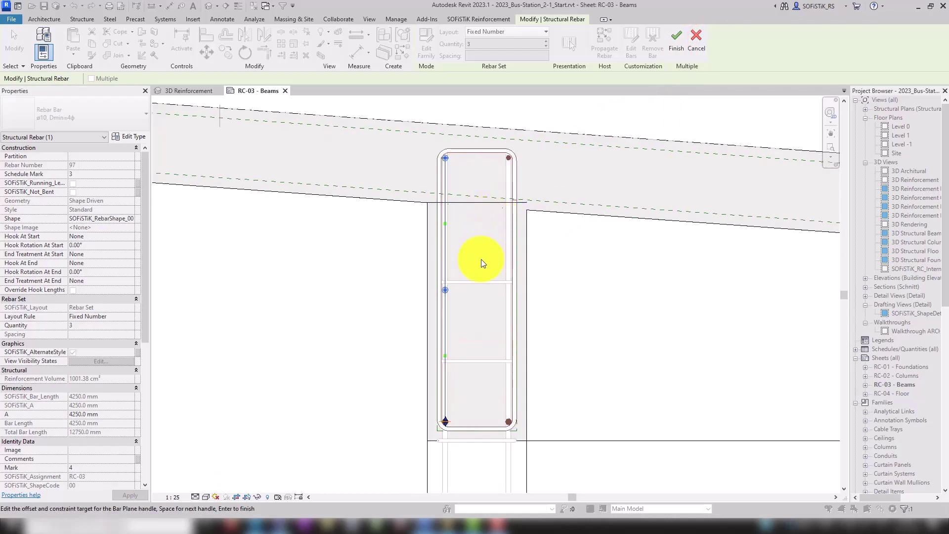
scroll(457, 439, up, 4)
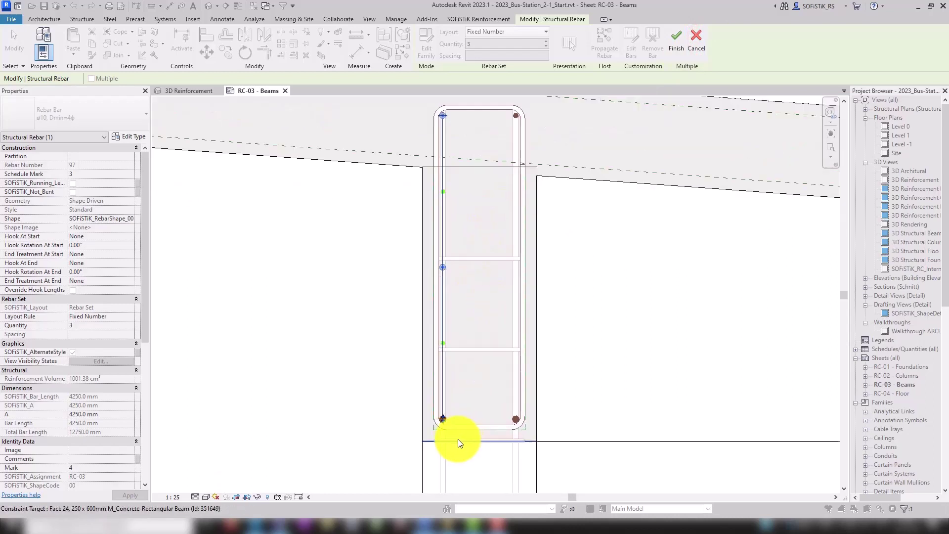
scroll(457, 438, up, 2)
scroll(450, 426, down, 3)
scroll(378, 438, down, 2)
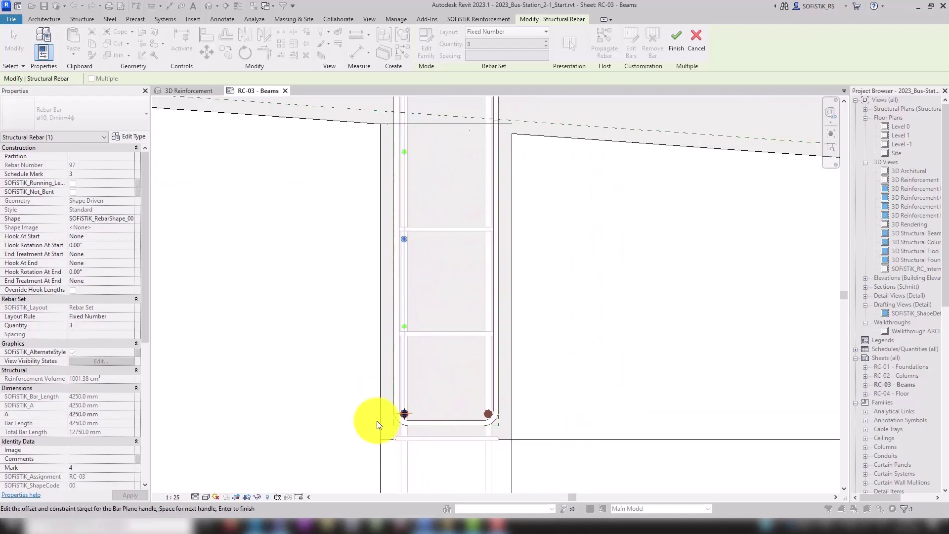
click(406, 228)
scroll(386, 356, down, 2)
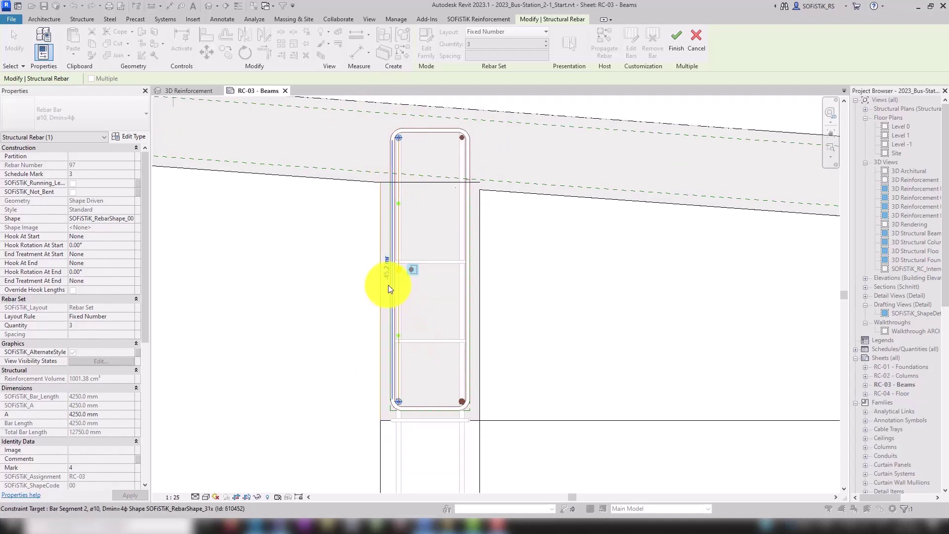
scroll(387, 285, up, 1)
scroll(388, 284, up, 3)
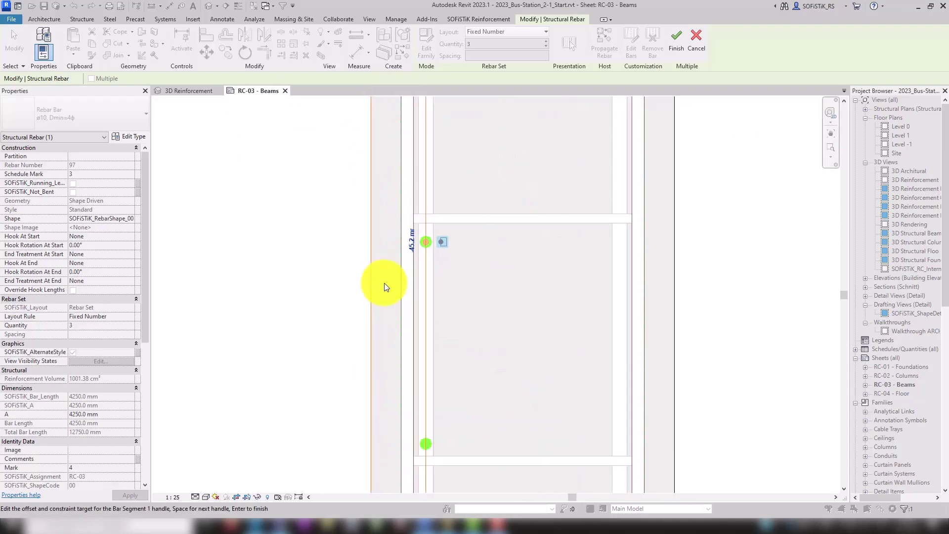
click(430, 295)
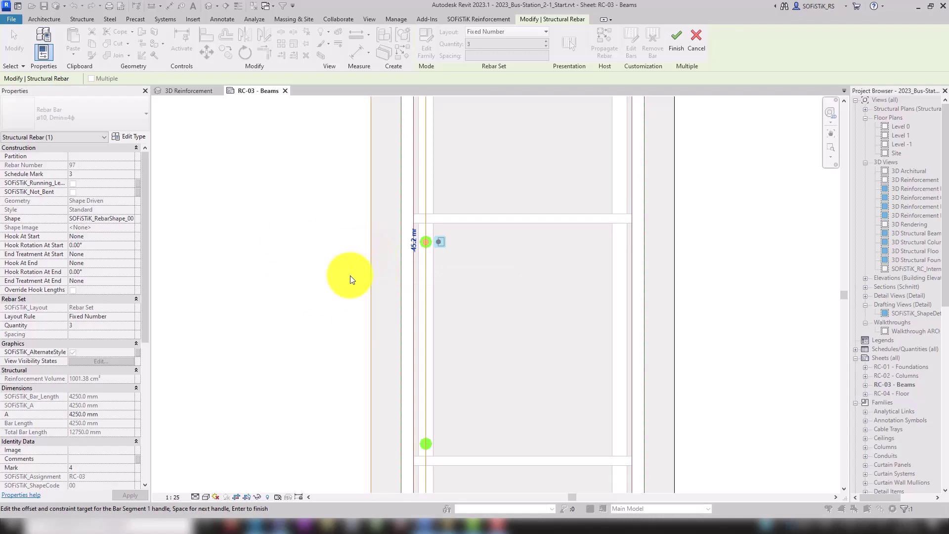
scroll(346, 274, down, 1)
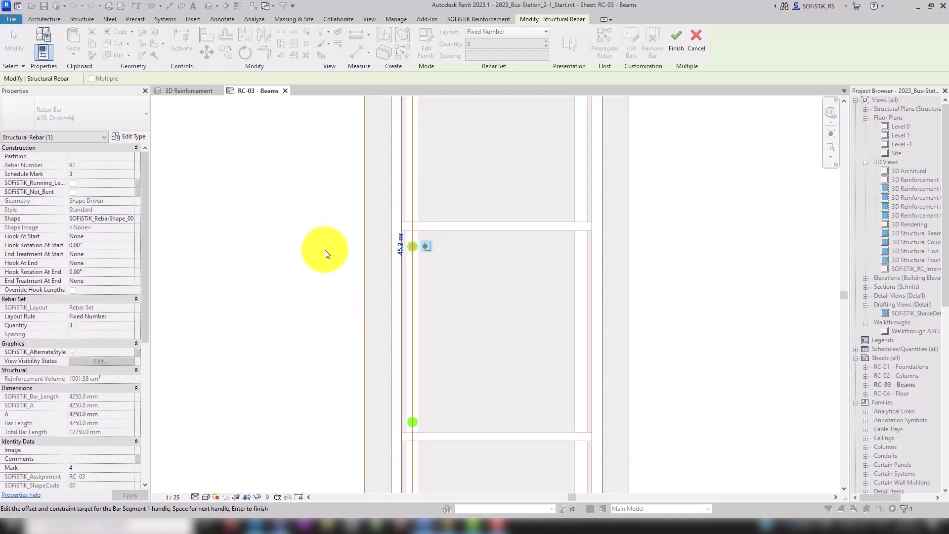
scroll(440, 276, down, 2)
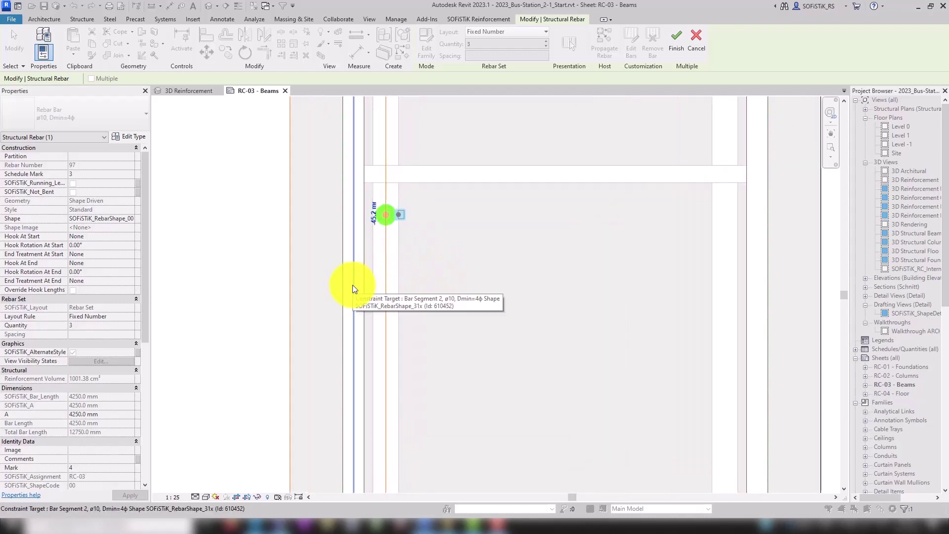
click(353, 286)
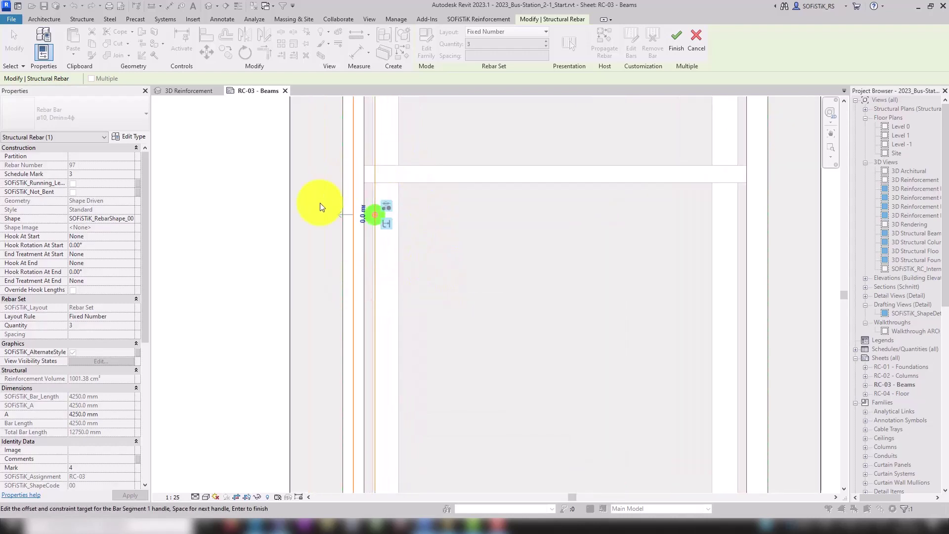
scroll(415, 282, up, 1)
scroll(422, 223, up, 1)
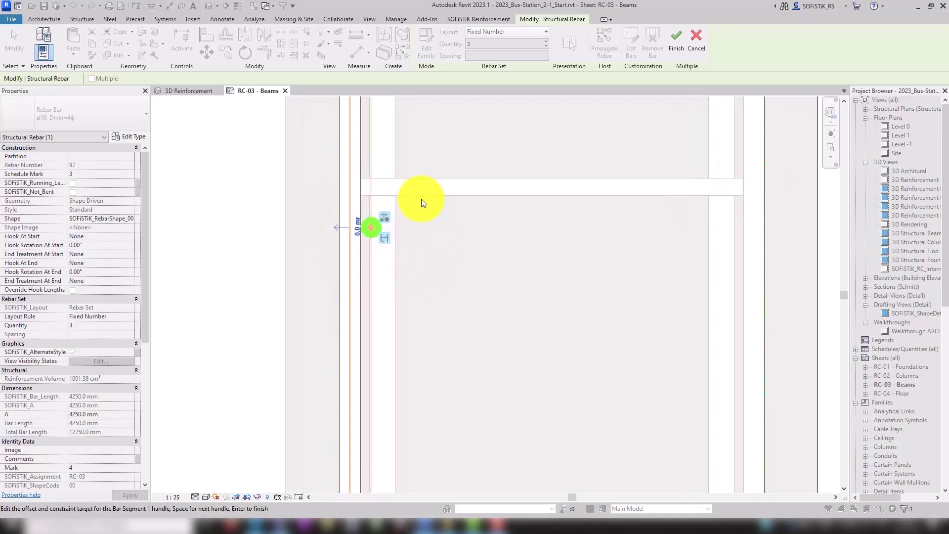
scroll(422, 199, up, 1)
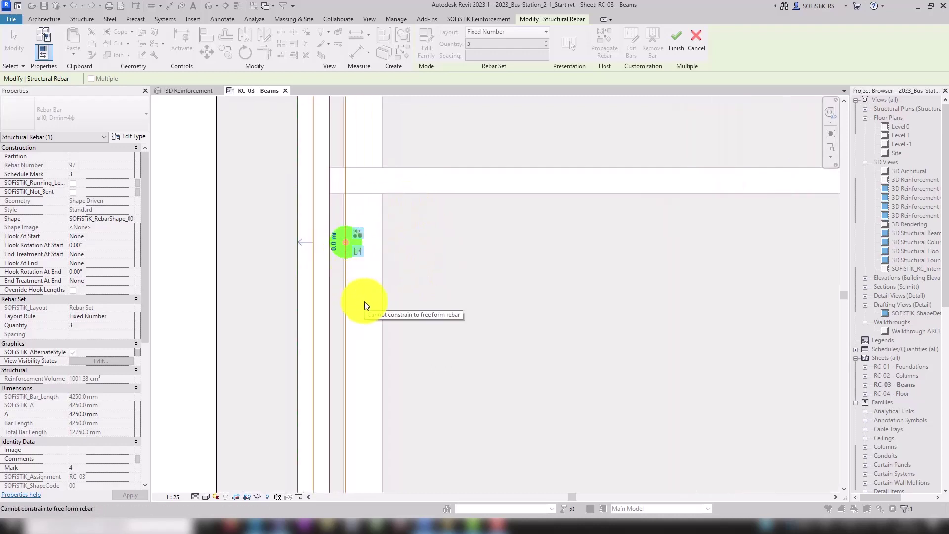
Keep the side bars' Rebar Clear Distance at 0.0 mm and finish constraint editing.
click(333, 244)
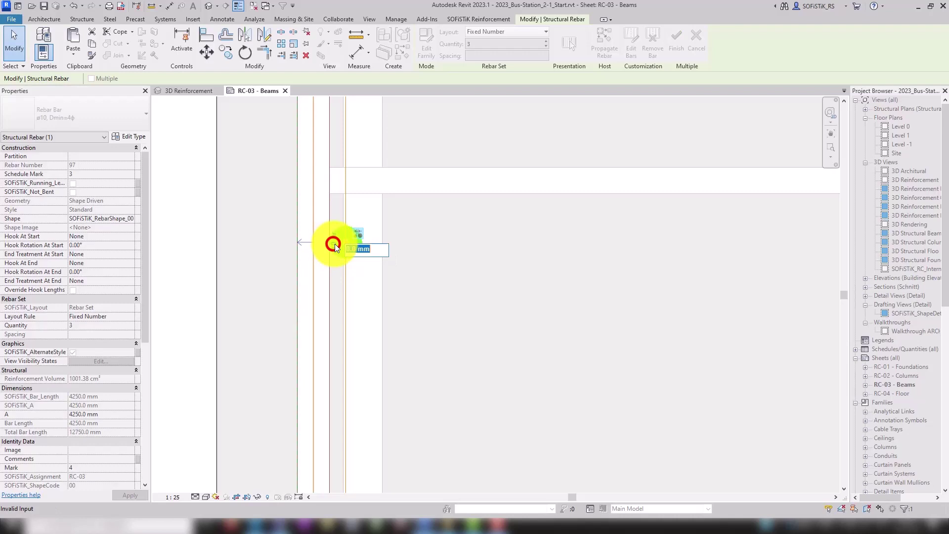
click(363, 248)
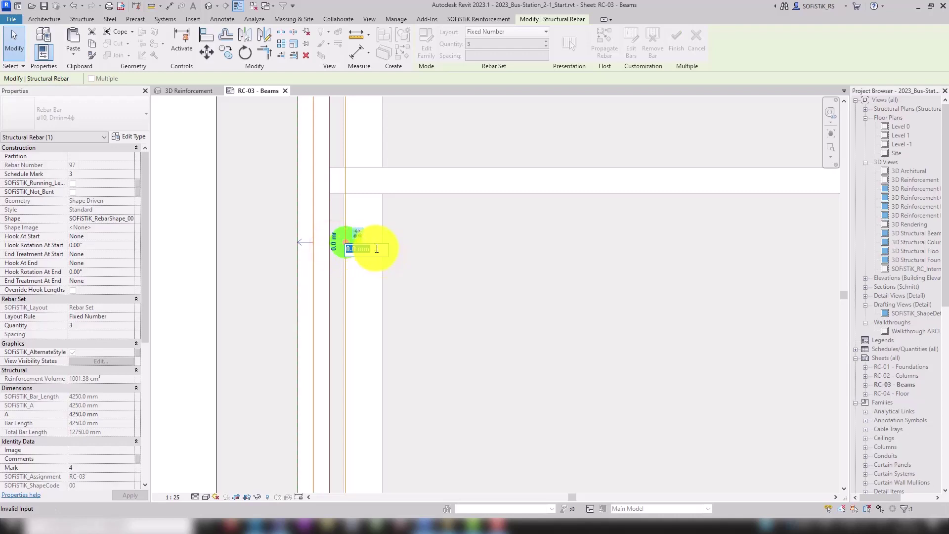
click(420, 297)
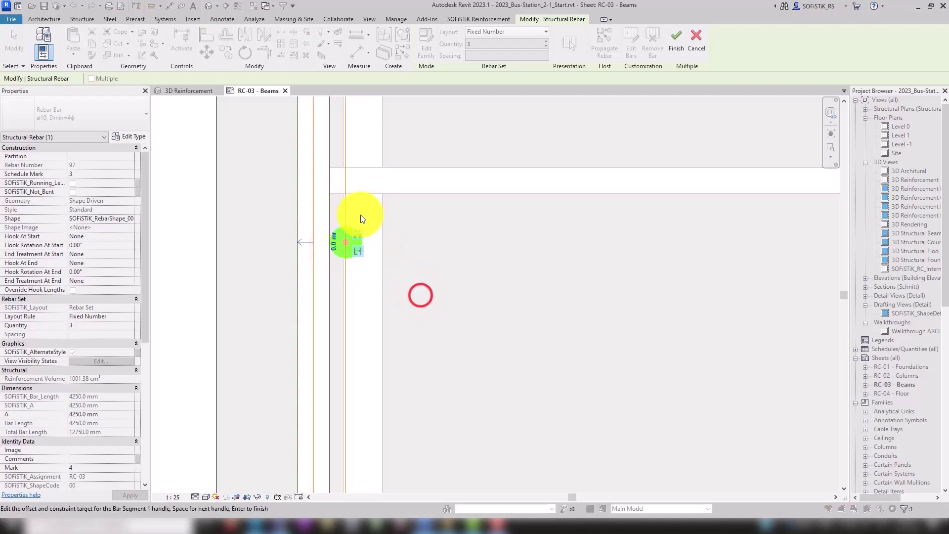
scroll(364, 217, up, 2)
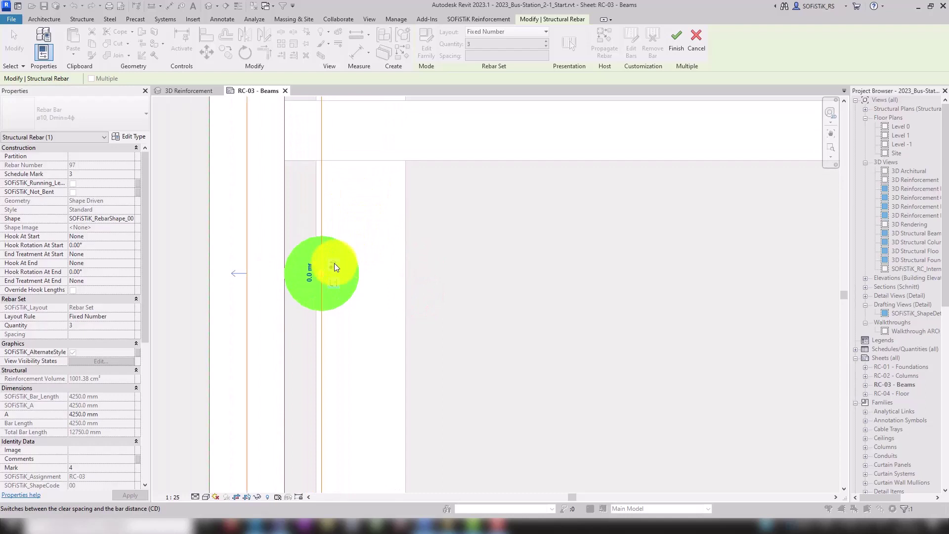
click(335, 264)
click(334, 263)
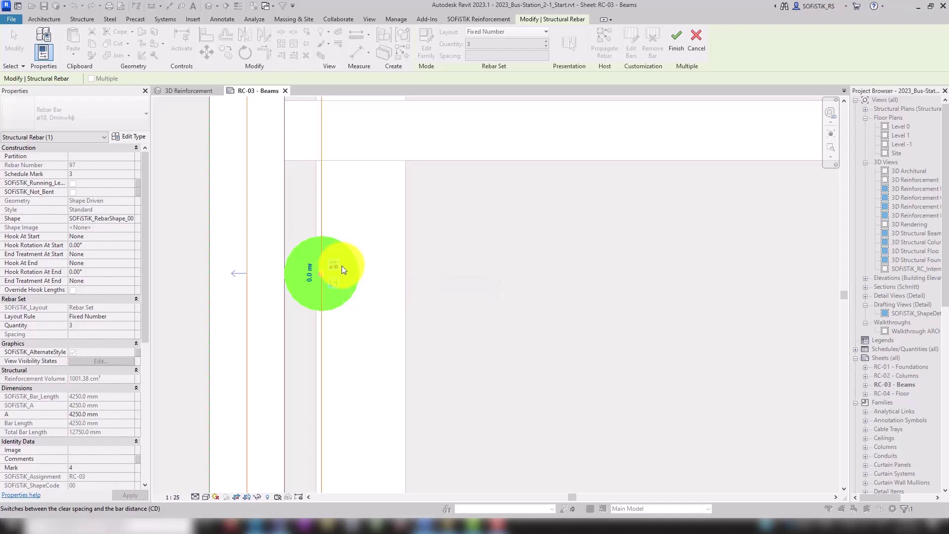
click(340, 266)
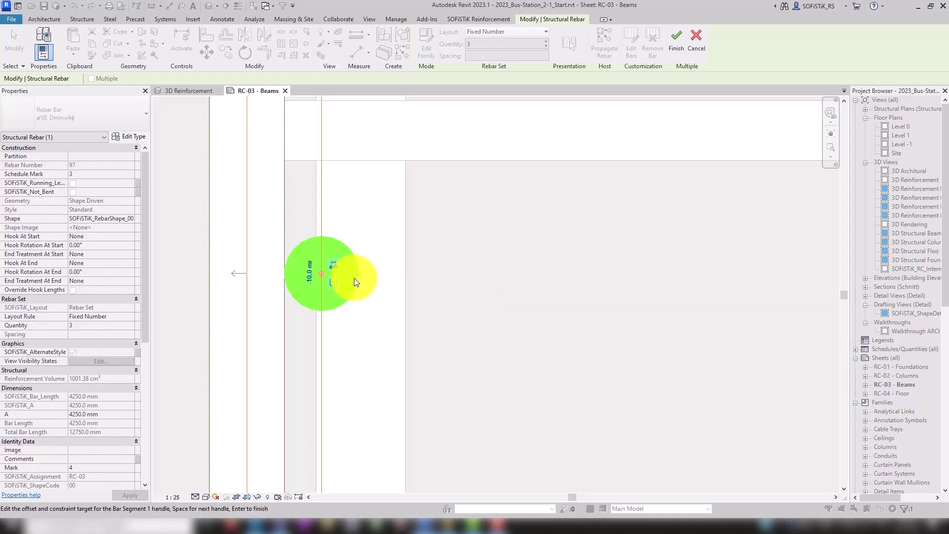
click(333, 267)
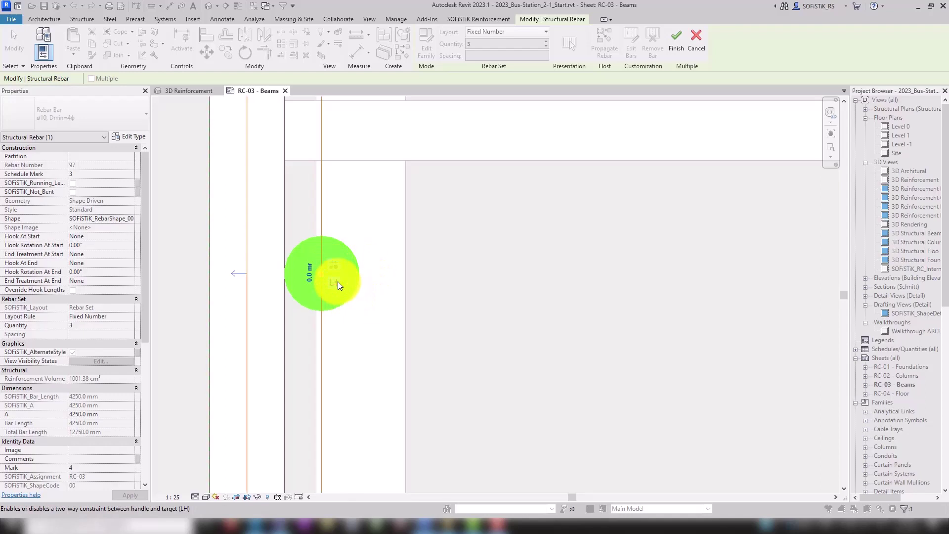
click(320, 234)
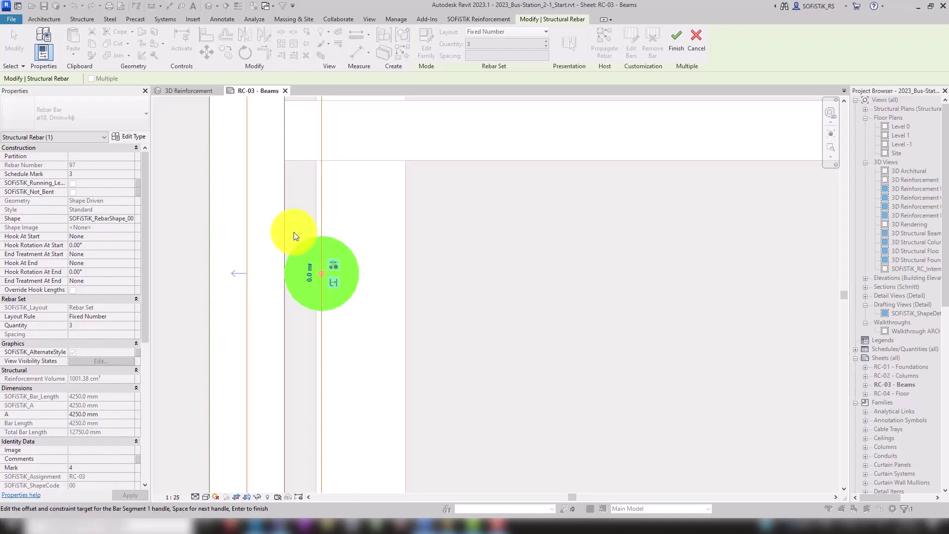
scroll(322, 188, up, 1)
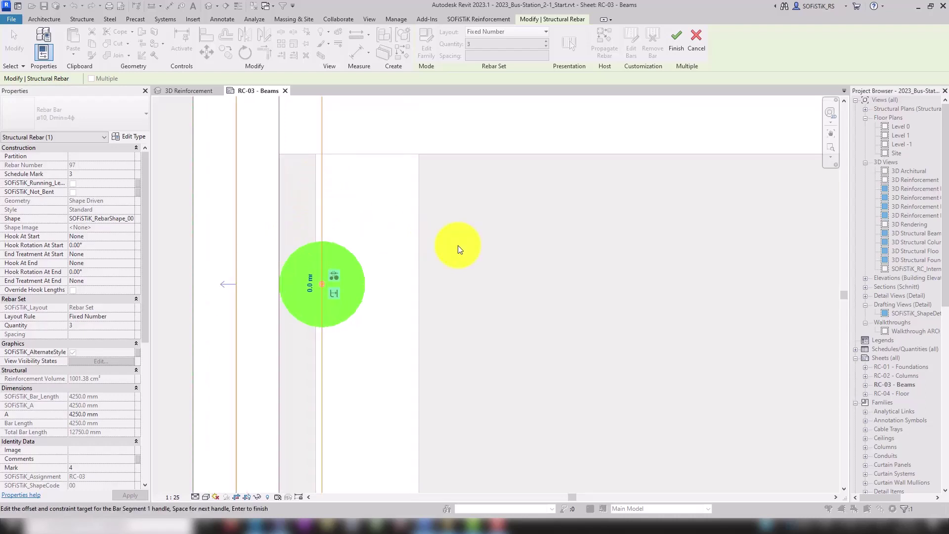
click(676, 37)
scroll(556, 307, up, 2)
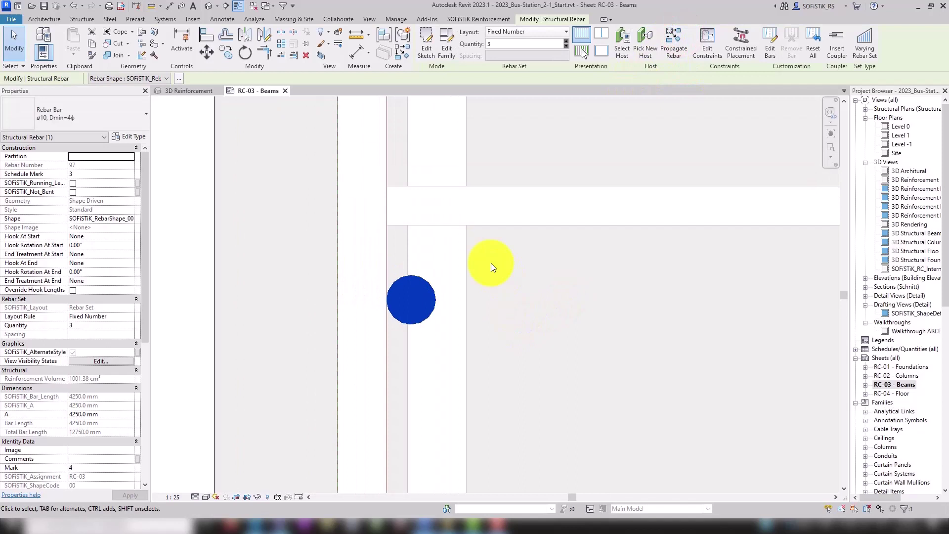
scroll(445, 245, up, 1)
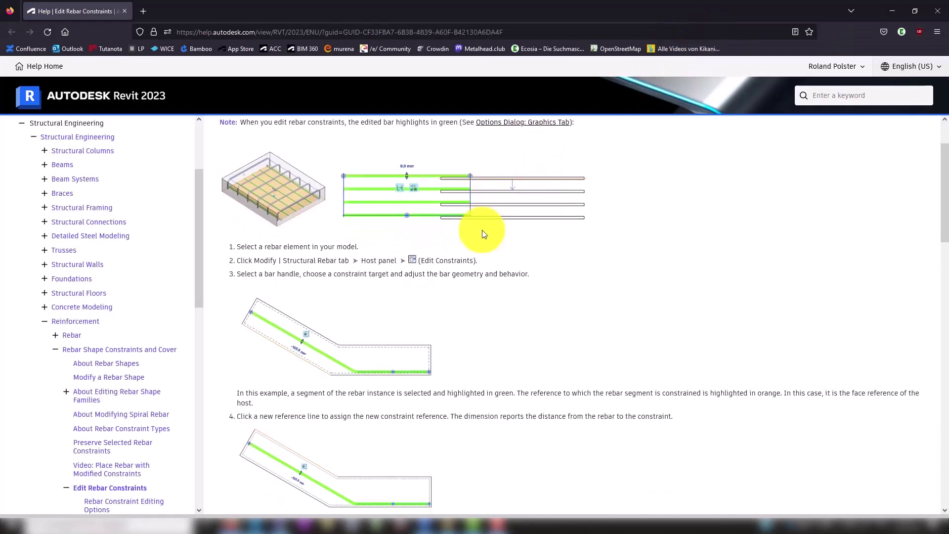
scroll(466, 241, down, 4)
scroll(467, 274, down, 2)
scroll(458, 410, down, 2)
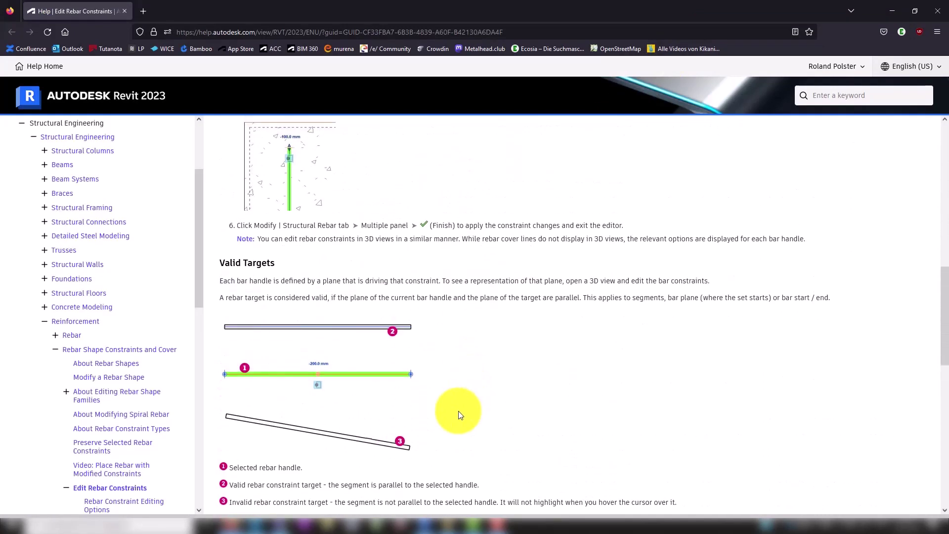
click(423, 522)
scroll(399, 327, down, 2)
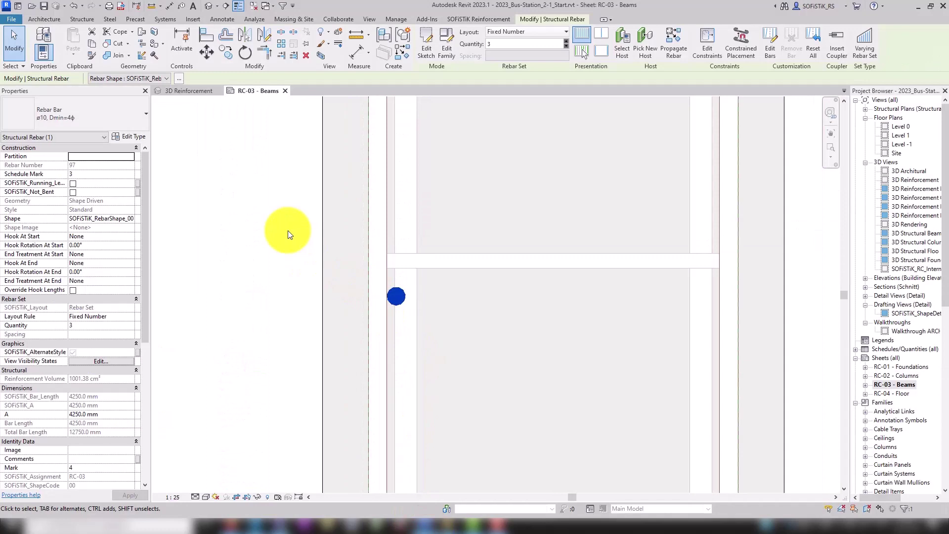
scroll(364, 331, down, 2)
scroll(364, 331, down, 3)
scroll(372, 306, down, 2)
scroll(373, 306, down, 1)
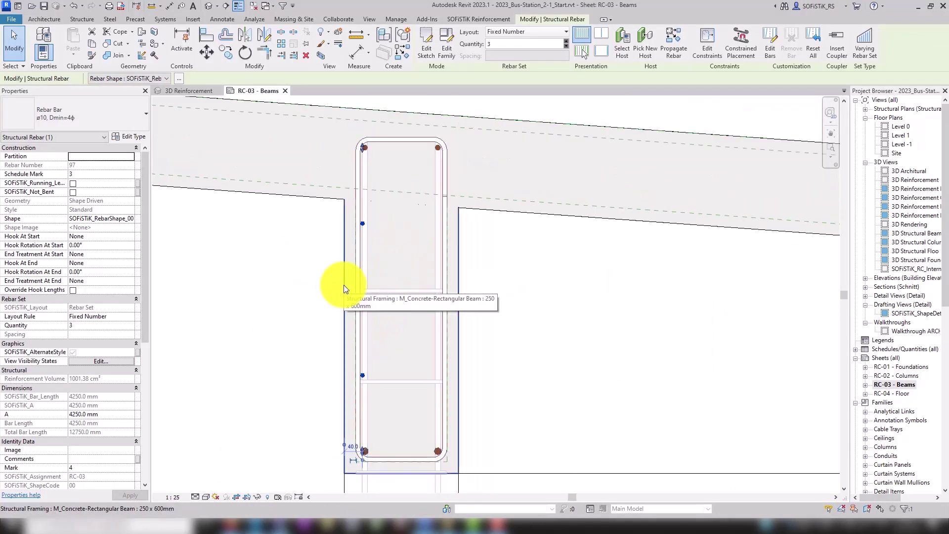
scroll(346, 284, up, 3)
scroll(346, 284, up, 2)
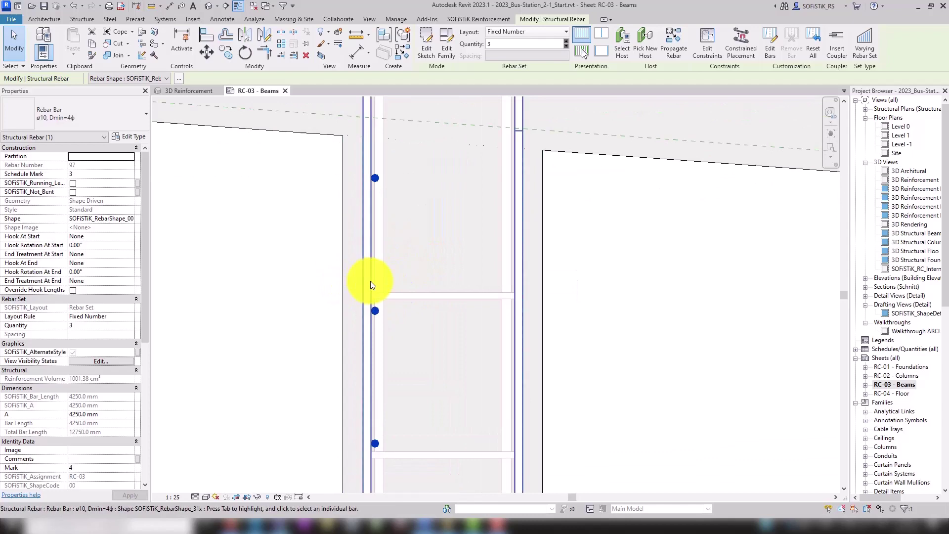
Drag the stirrup set's left leg to a new position, testing the side-bar constraint.
click(370, 281)
scroll(261, 294, down, 3)
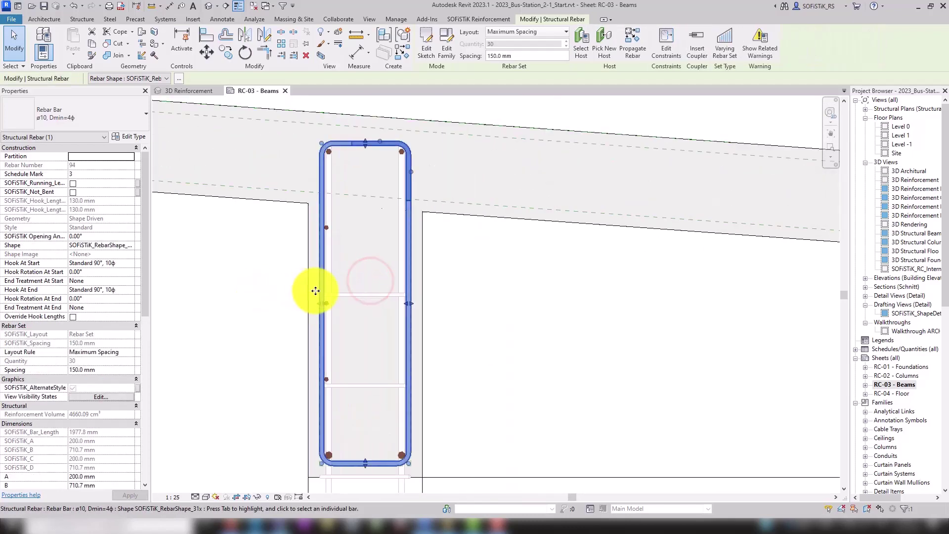
scroll(313, 299, up, 3)
drag(311, 305, 360, 315)
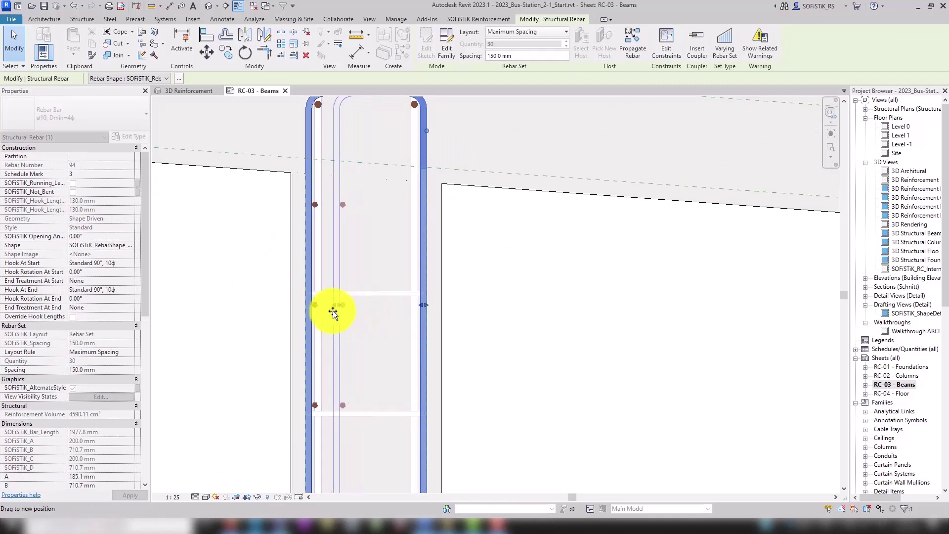
drag(359, 314, 245, 310)
scroll(360, 305, up, 3)
scroll(245, 308, down, 2)
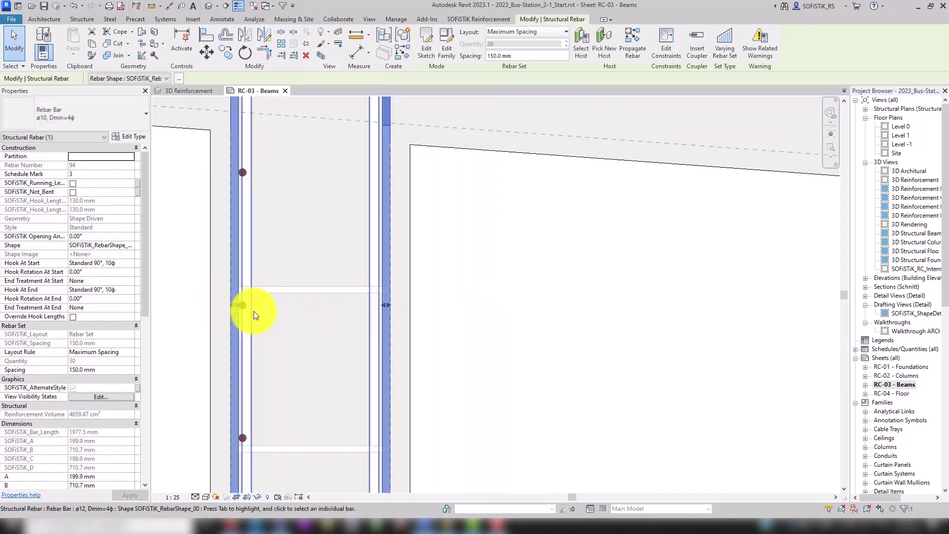
click(307, 322)
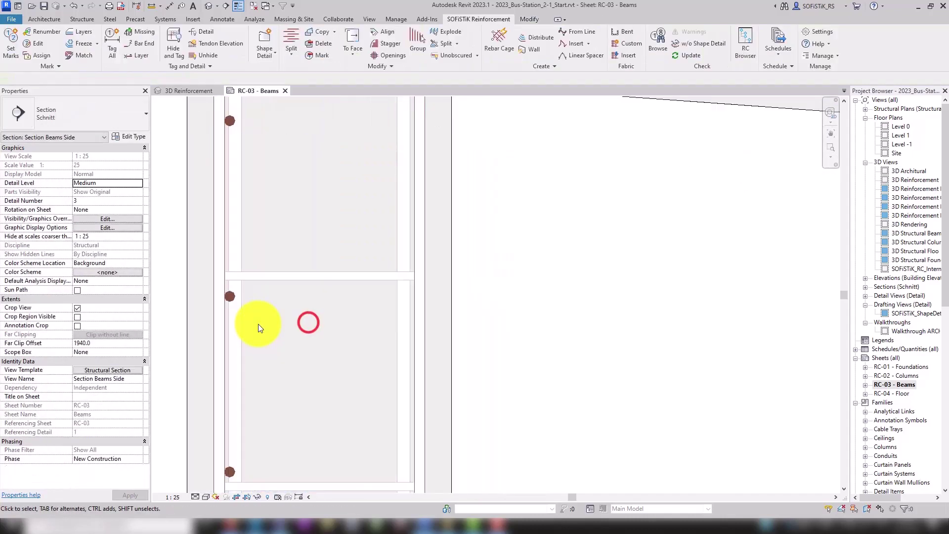
Copy the left-leg side bar set across to the stirrup's right side.
click(229, 297)
scroll(305, 350, down, 3)
click(226, 51)
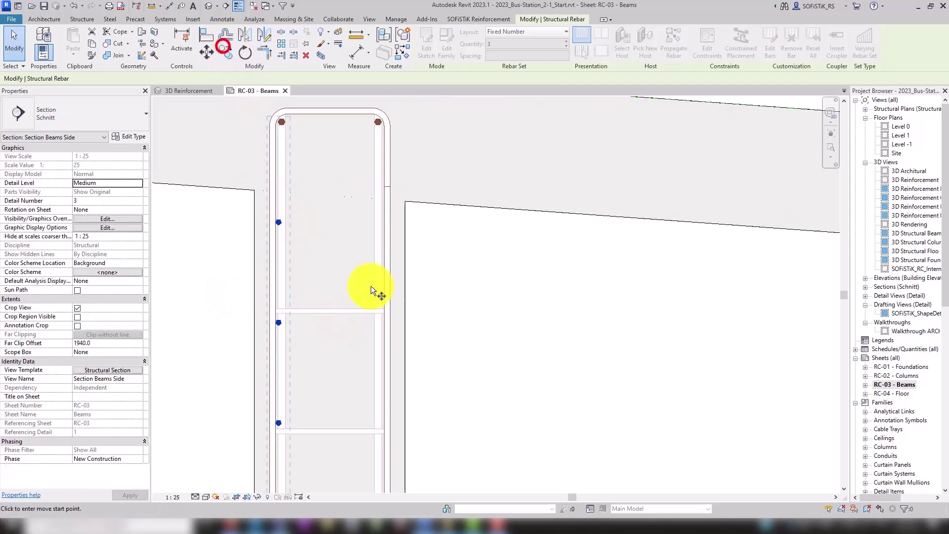
click(310, 370)
click(356, 372)
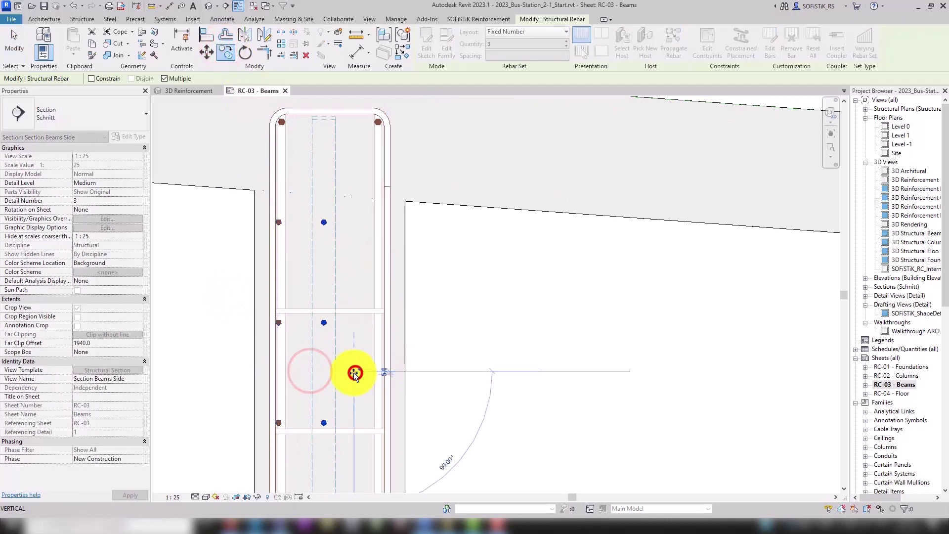
click(704, 223)
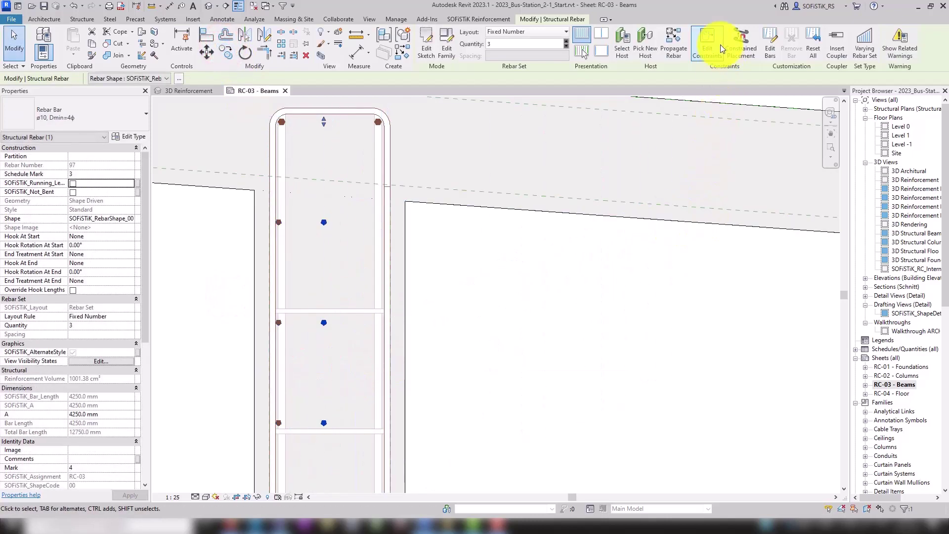
Constrain the copied bars' segment handle to the stirrup's right leg at 0.0 mm offset.
click(709, 51)
scroll(376, 318, up, 5)
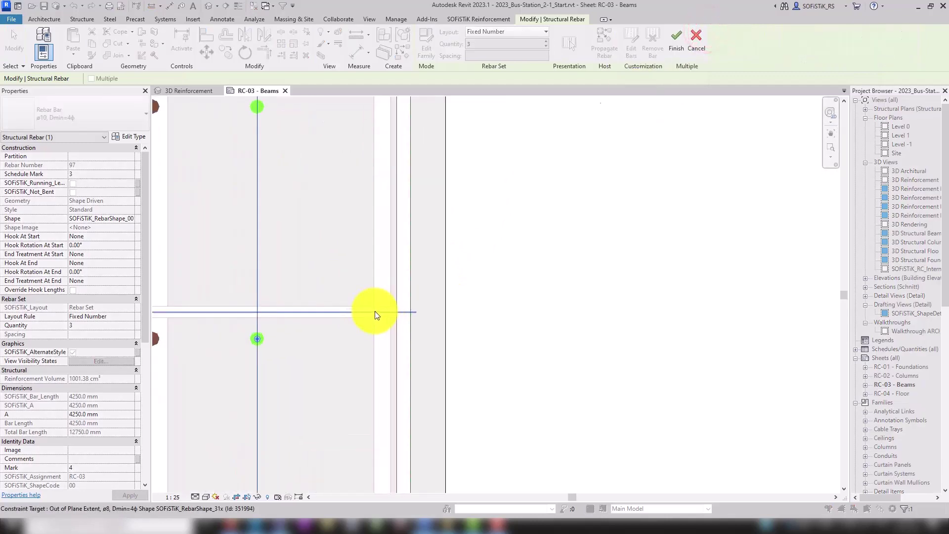
click(257, 295)
click(404, 270)
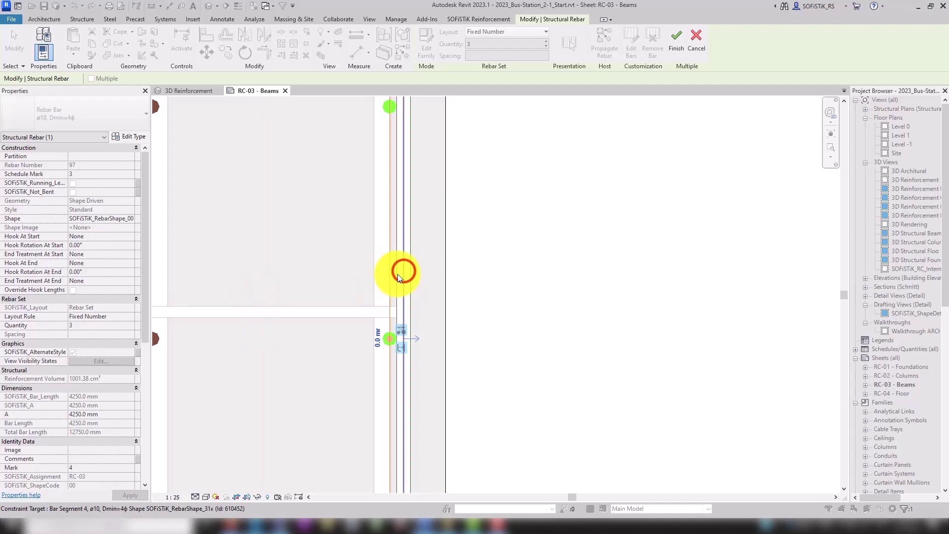
scroll(397, 274, down, 5)
click(404, 296)
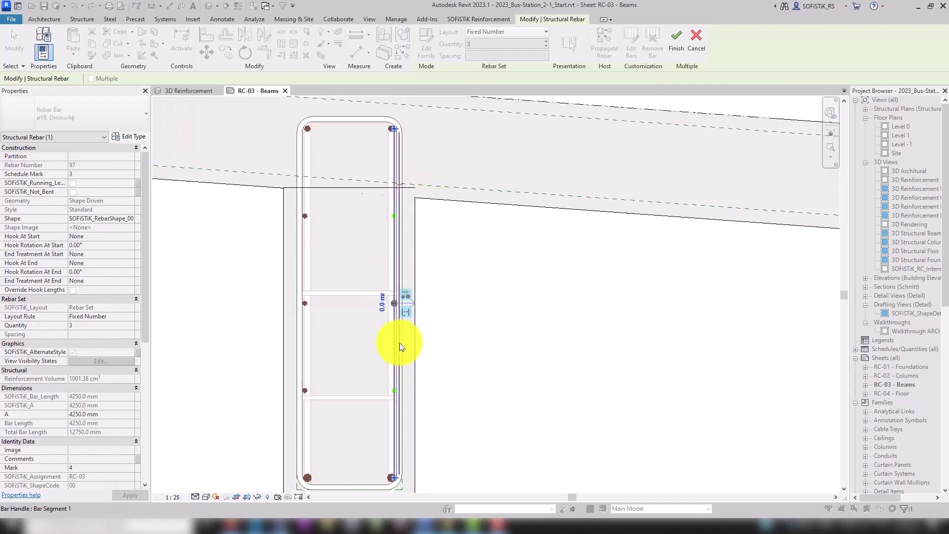
click(678, 37)
Activate the Section Beams Side viewport on RC-03 and select the second 250 × 430 mm girder.
click(478, 310)
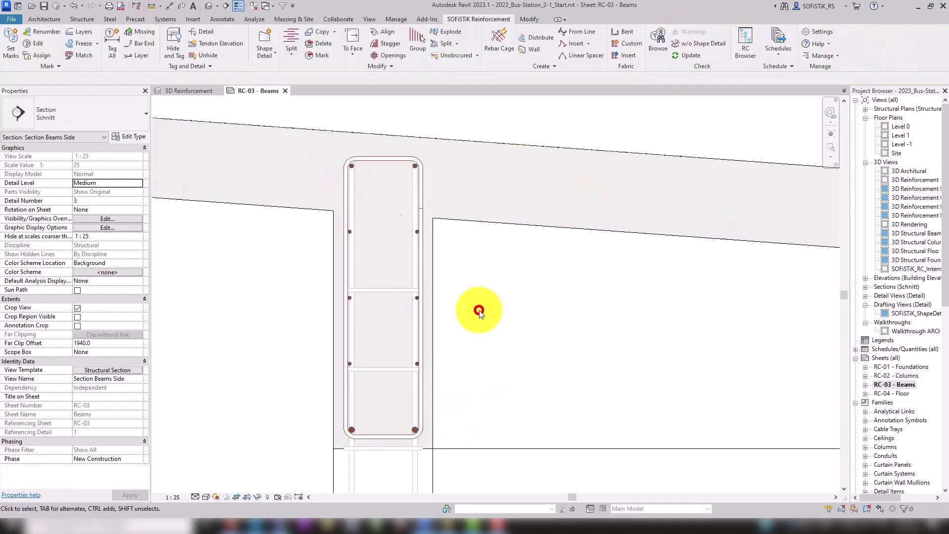
scroll(497, 300, down, 5)
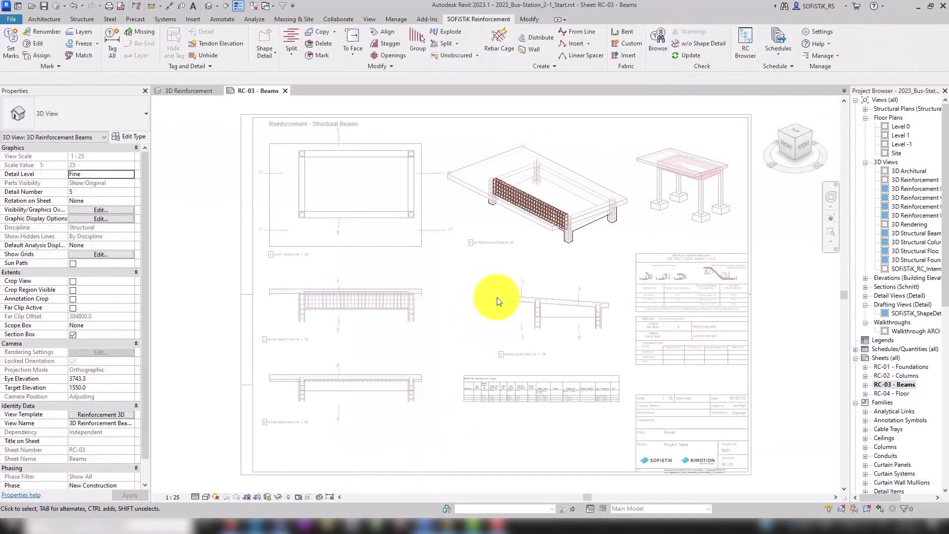
click(205, 415)
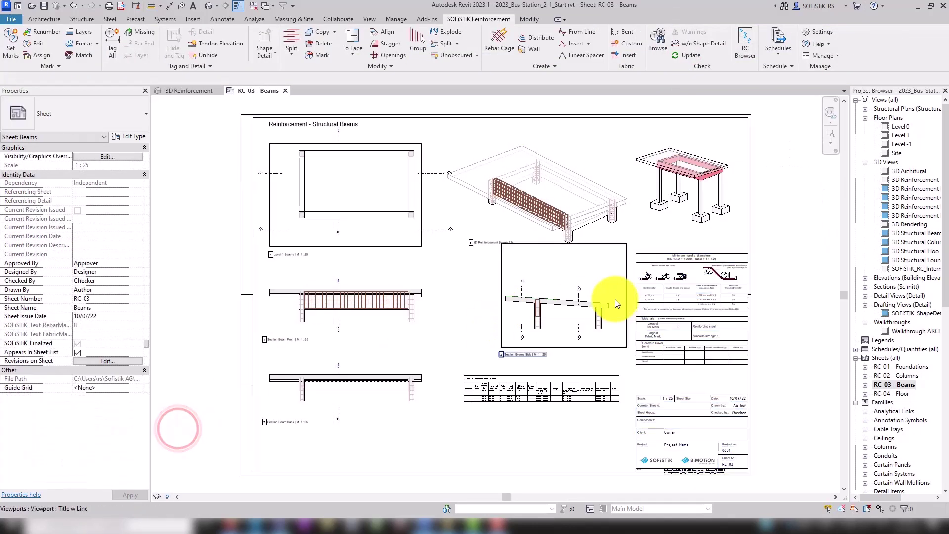
scroll(519, 320, up, 5)
double_click(472, 319)
scroll(581, 313, up, 4)
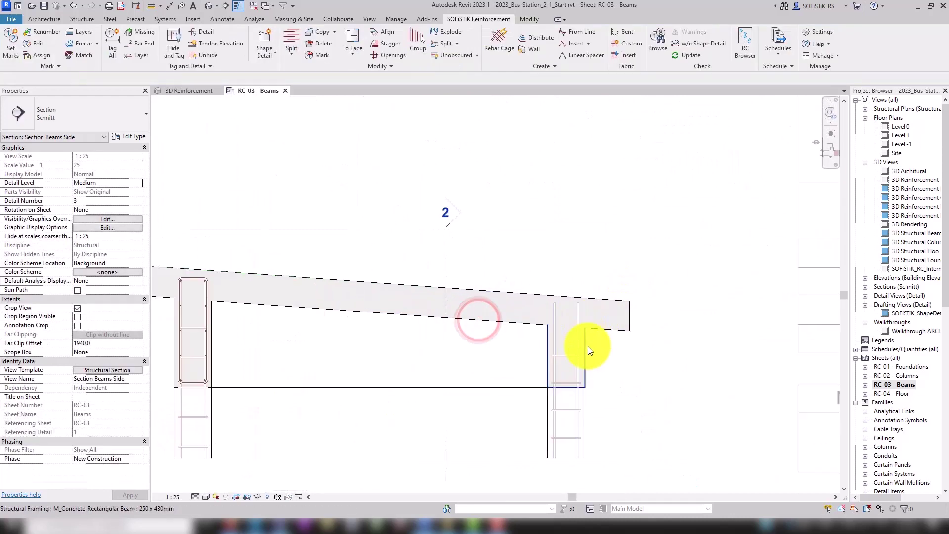
click(590, 347)
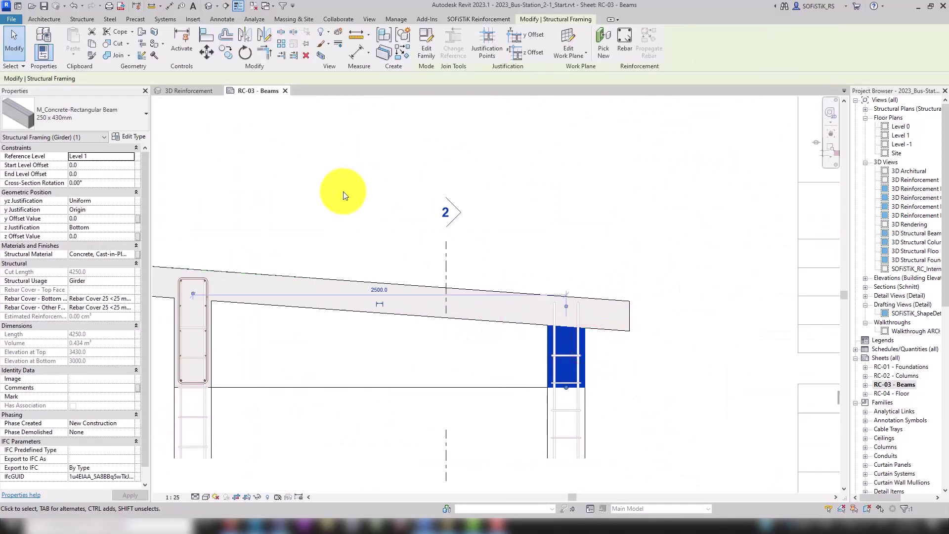